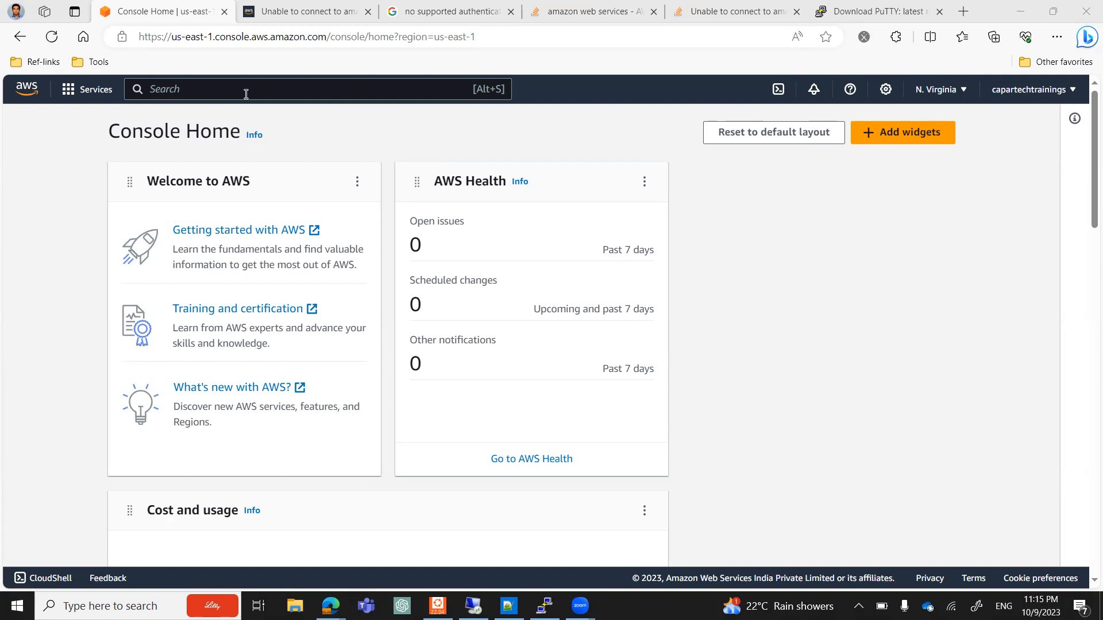
# Search the AWS services for ec2 and open the EC2 dashboard.
pyautogui.click(163, 86)
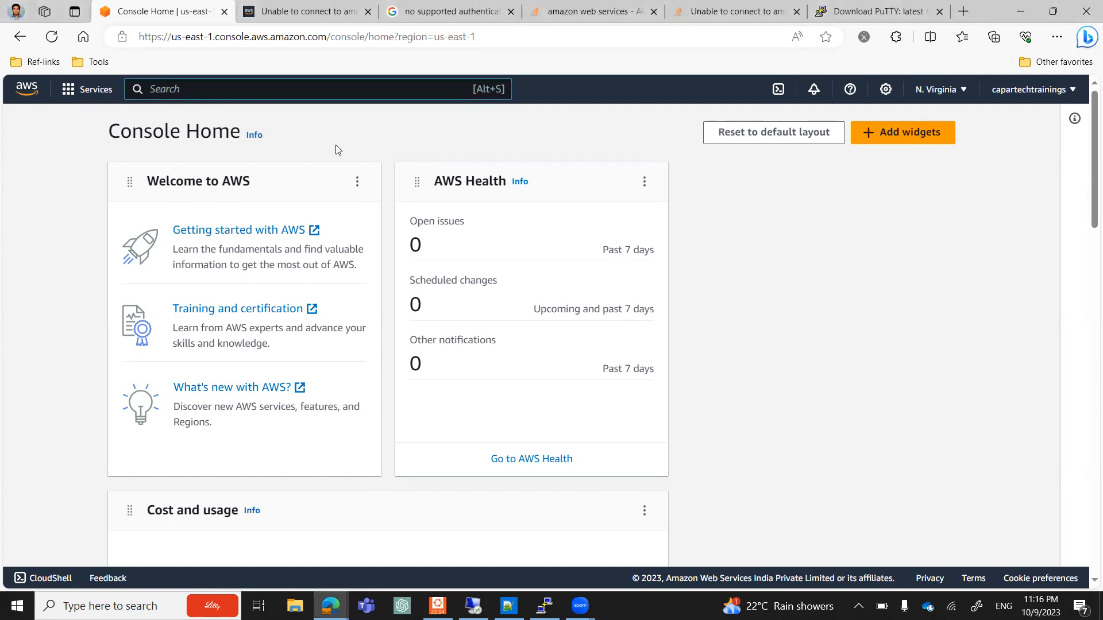
pyautogui.write('ec2')
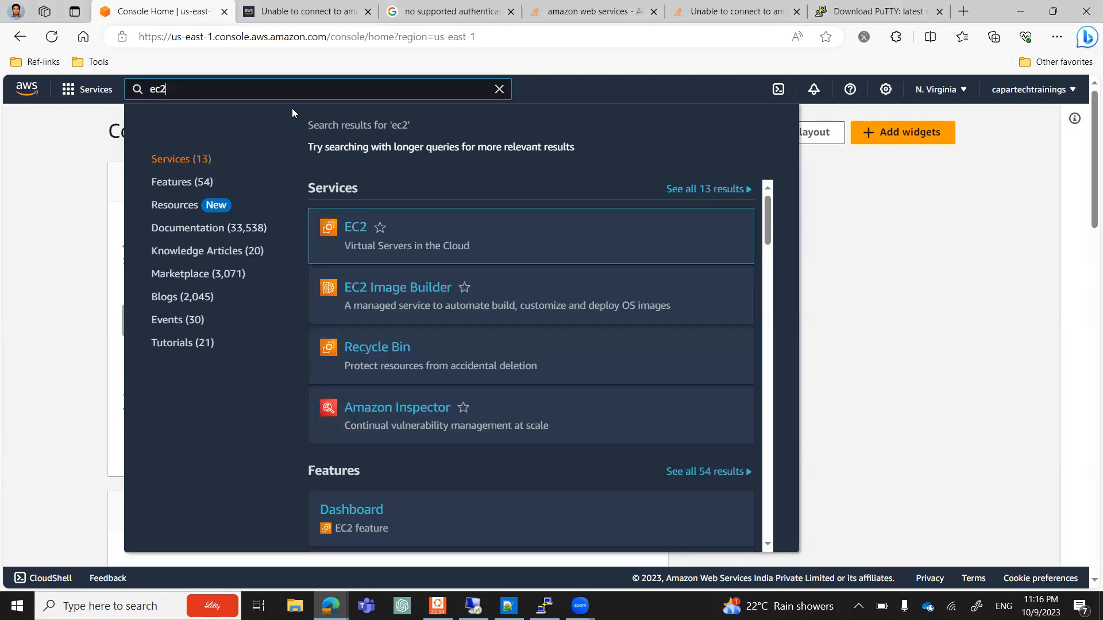
pyautogui.moveTo(520, 245)
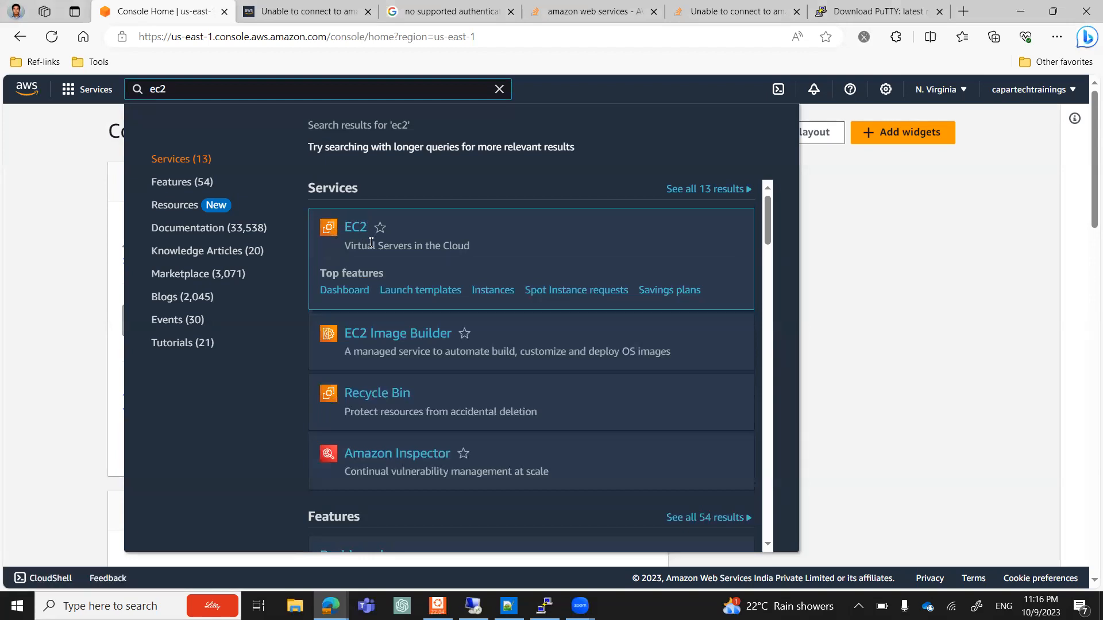
pyautogui.click(357, 228)
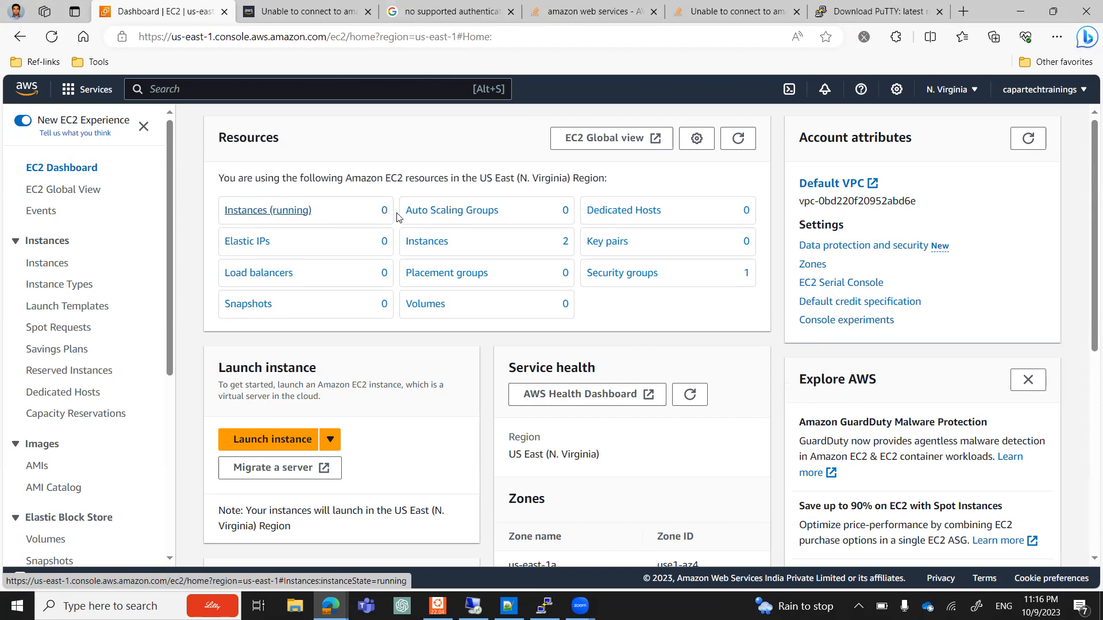
# Open the list of running instances and start launching a new instance.
pyautogui.click(280, 211)
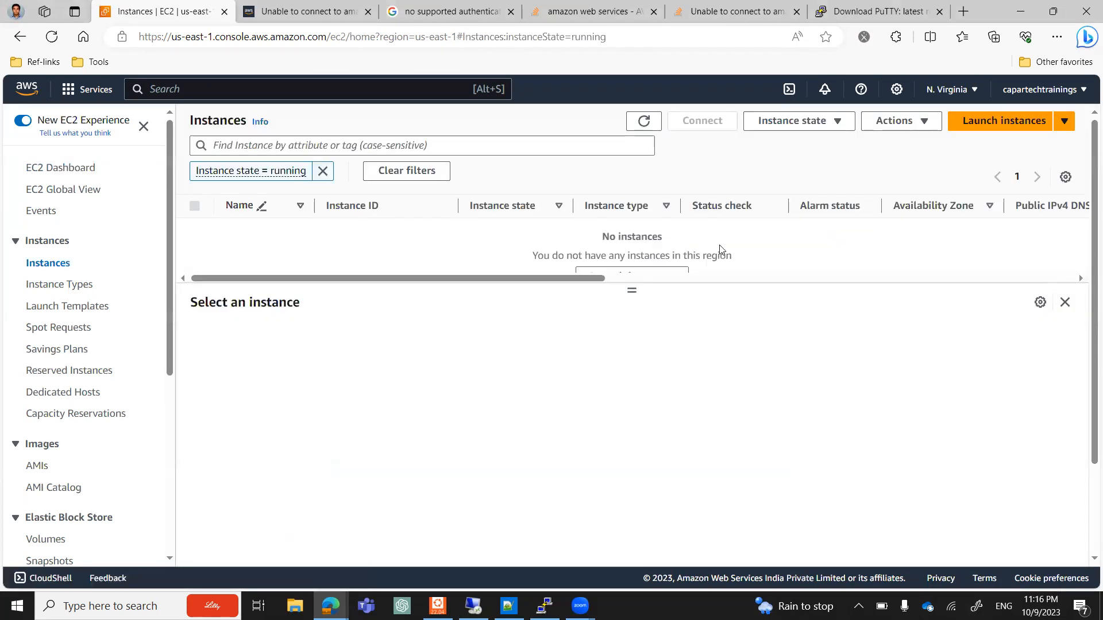
pyautogui.moveTo(633, 290); pyautogui.dragTo(632, 331)
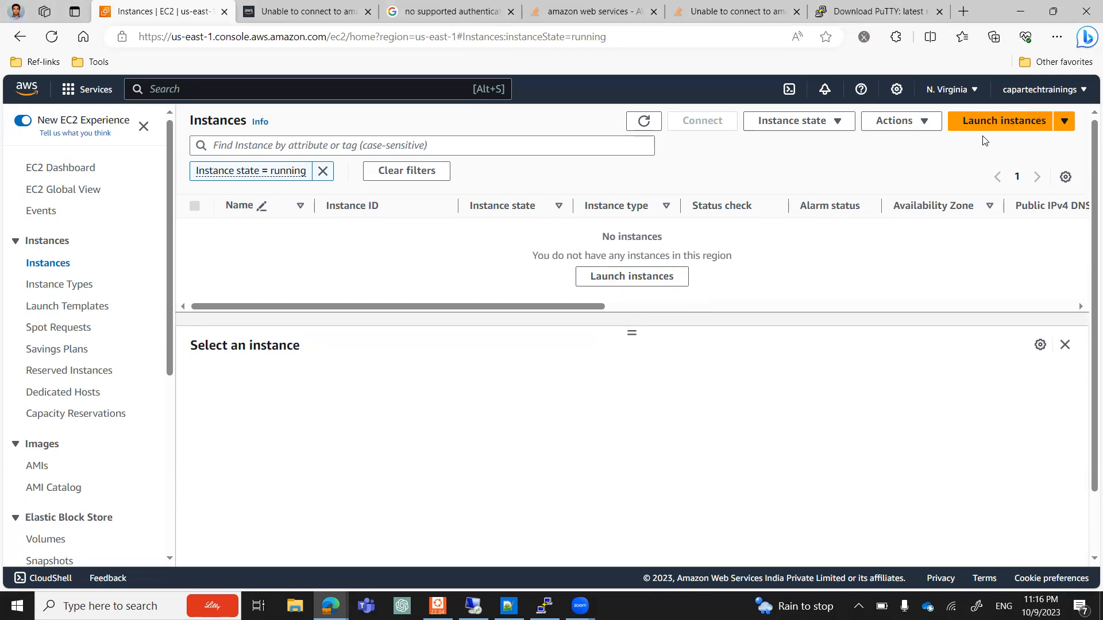
pyautogui.click(1003, 123)
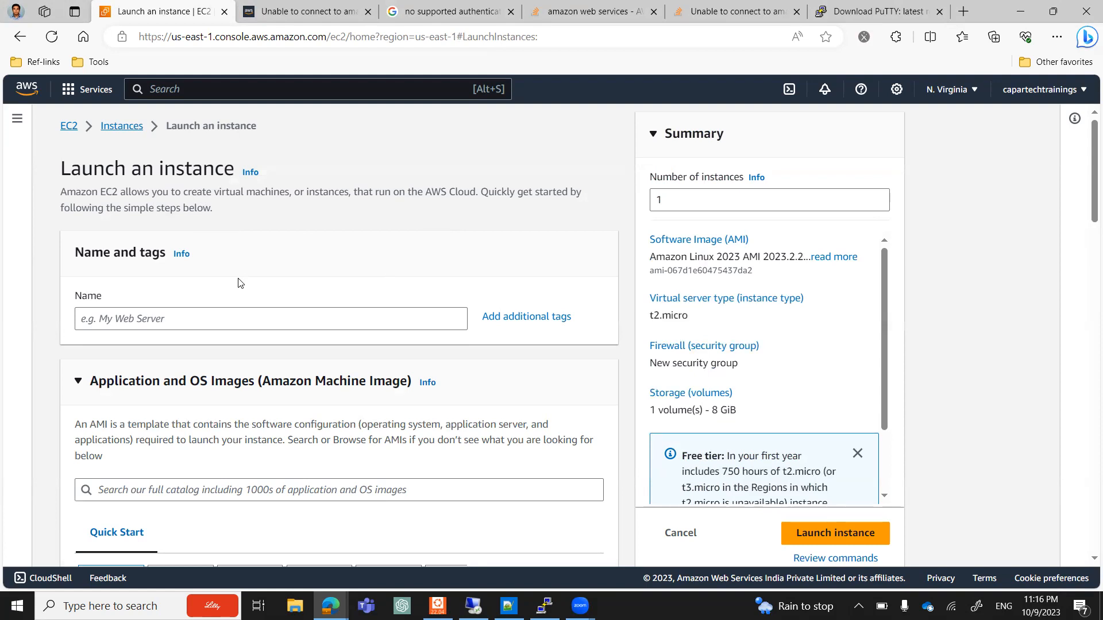
# Name the new instance sampleserver and choose Ubuntu as its operating system image.
pyautogui.scroll(-1, 240, 282)
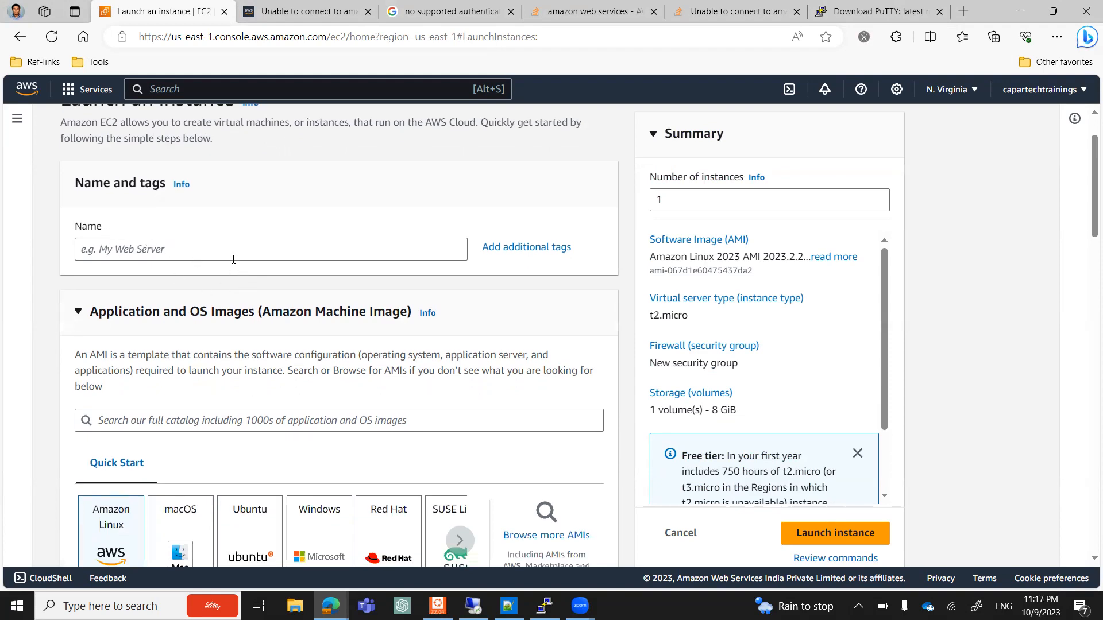
pyautogui.click(203, 255)
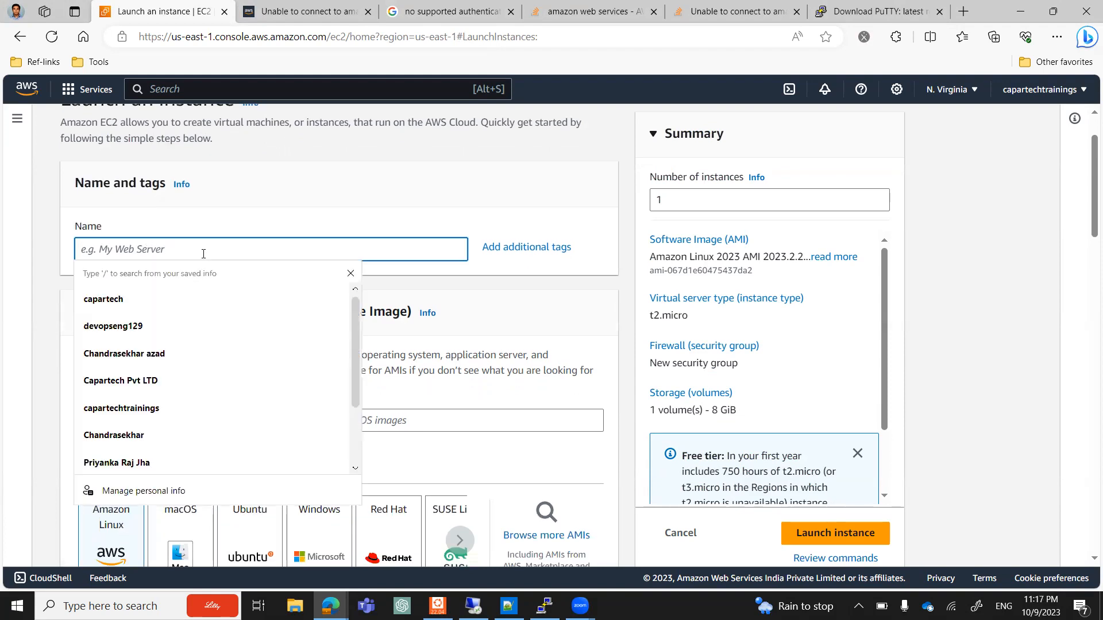
pyautogui.write('sampleserver')
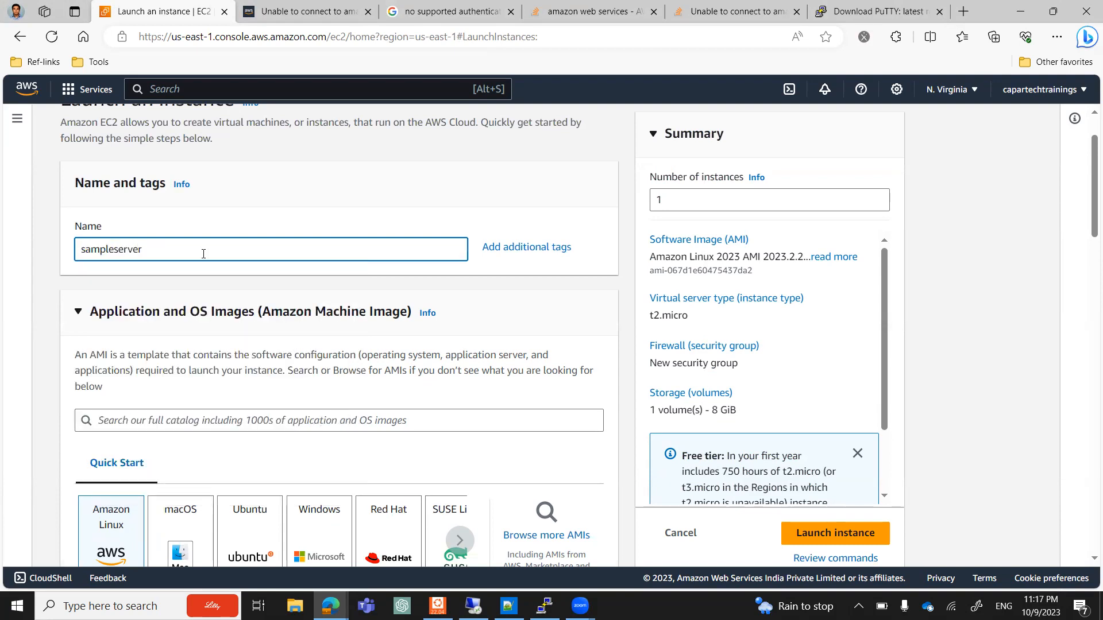
pyautogui.scroll(-2, 205, 255)
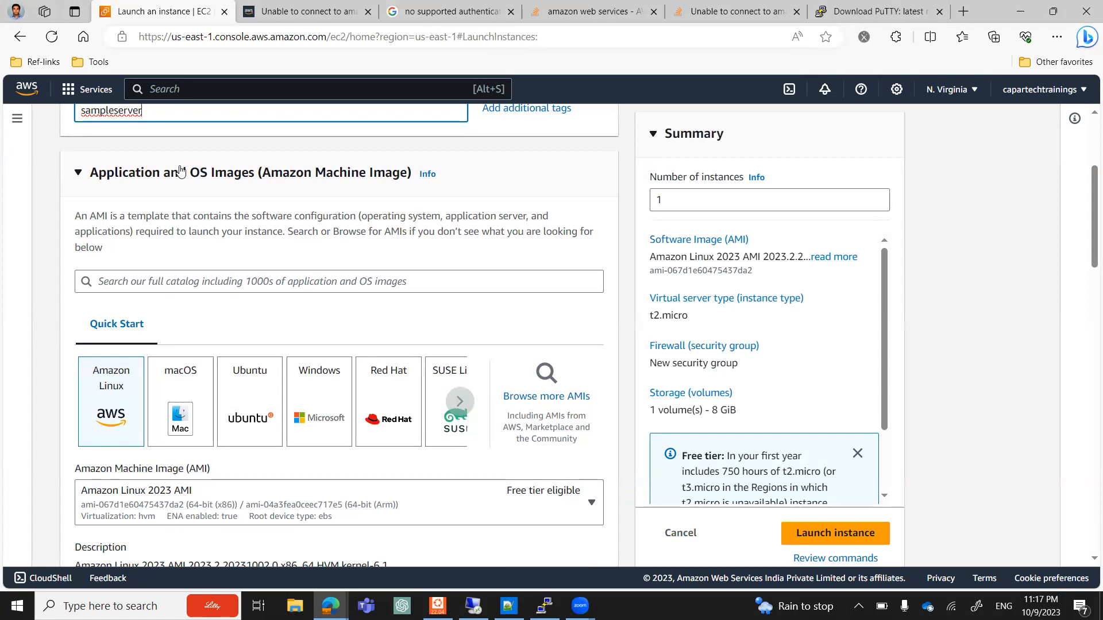
pyautogui.click(251, 408)
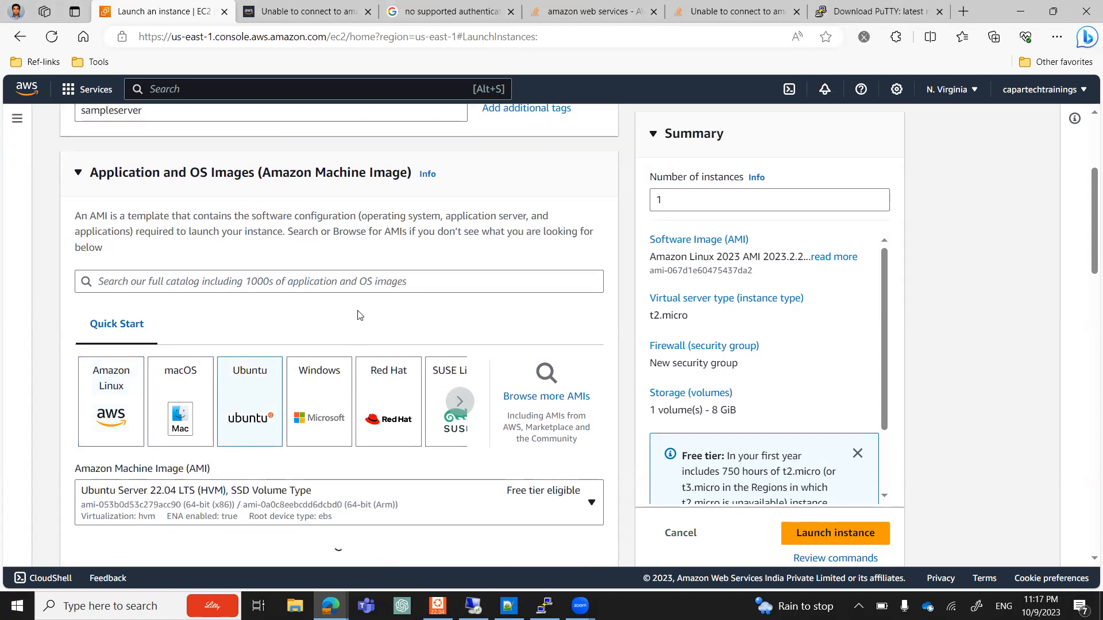
# Examine the available Ubuntu machine images and keep Ubuntu Server 22.04 LTS (HVM), SSD Volume Type.
pyautogui.scroll(-5, 1031, 294)
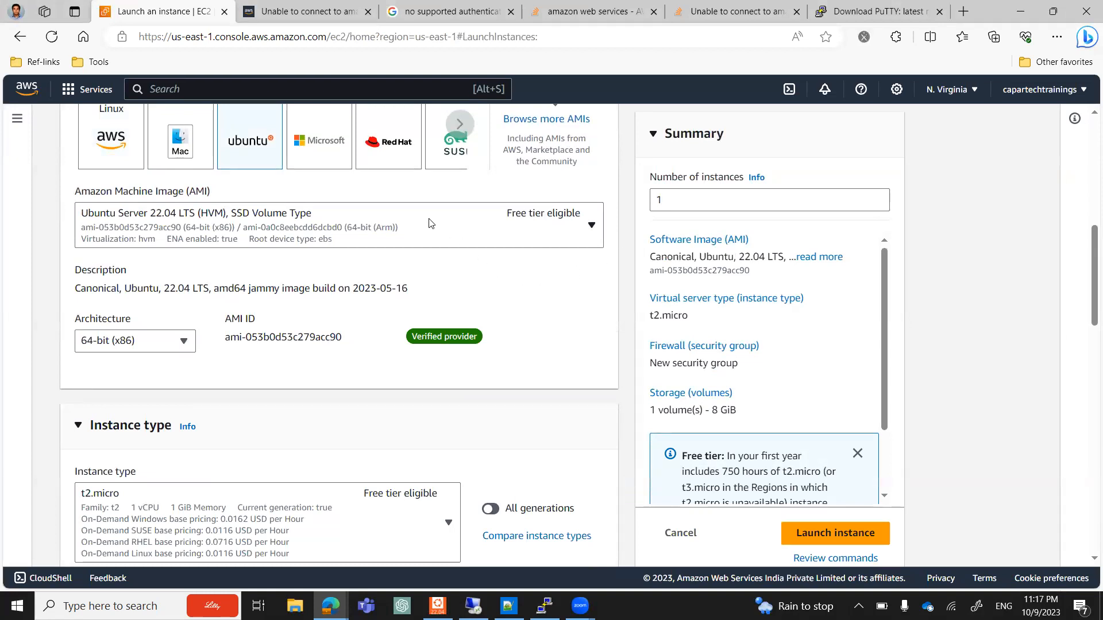
pyautogui.click(590, 227)
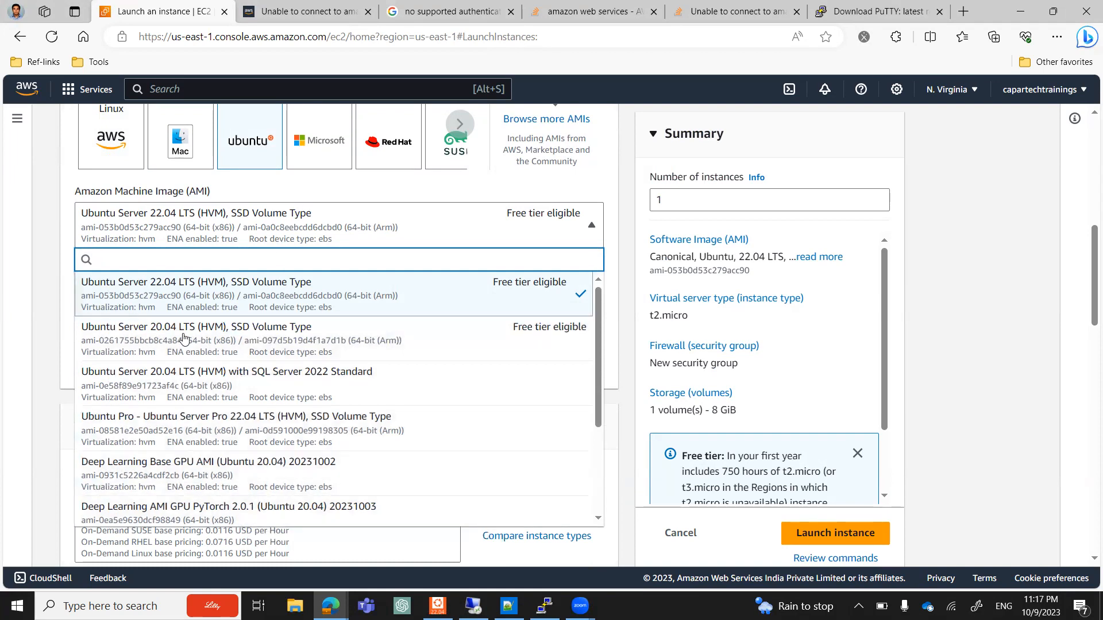
pyautogui.scroll(-1, 297, 396)
pyautogui.scroll(1, 298, 394)
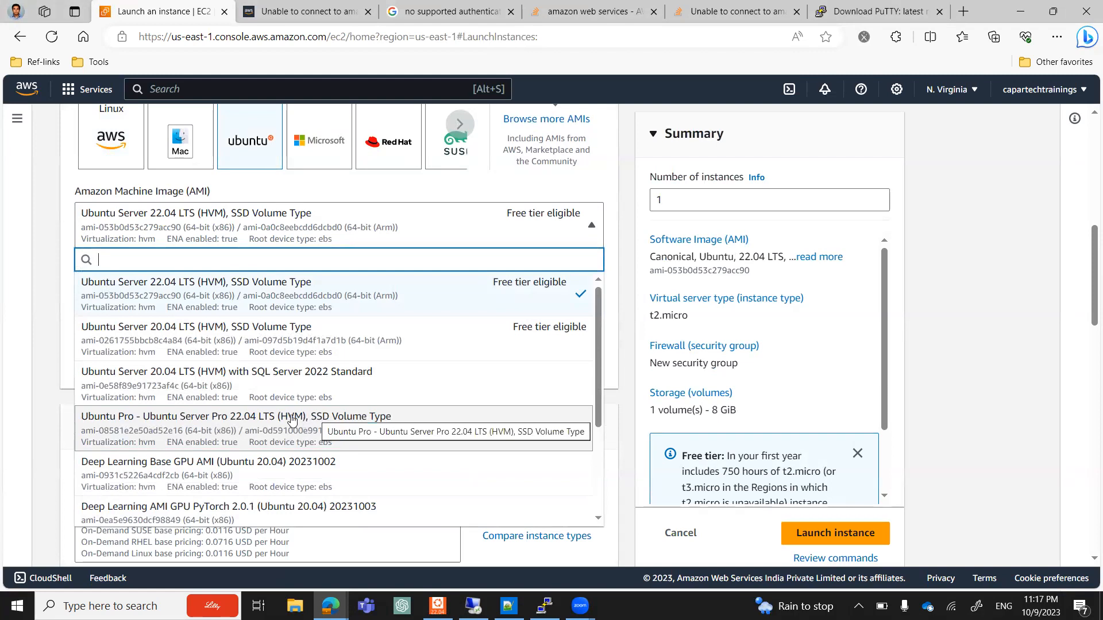
pyautogui.click(962, 311)
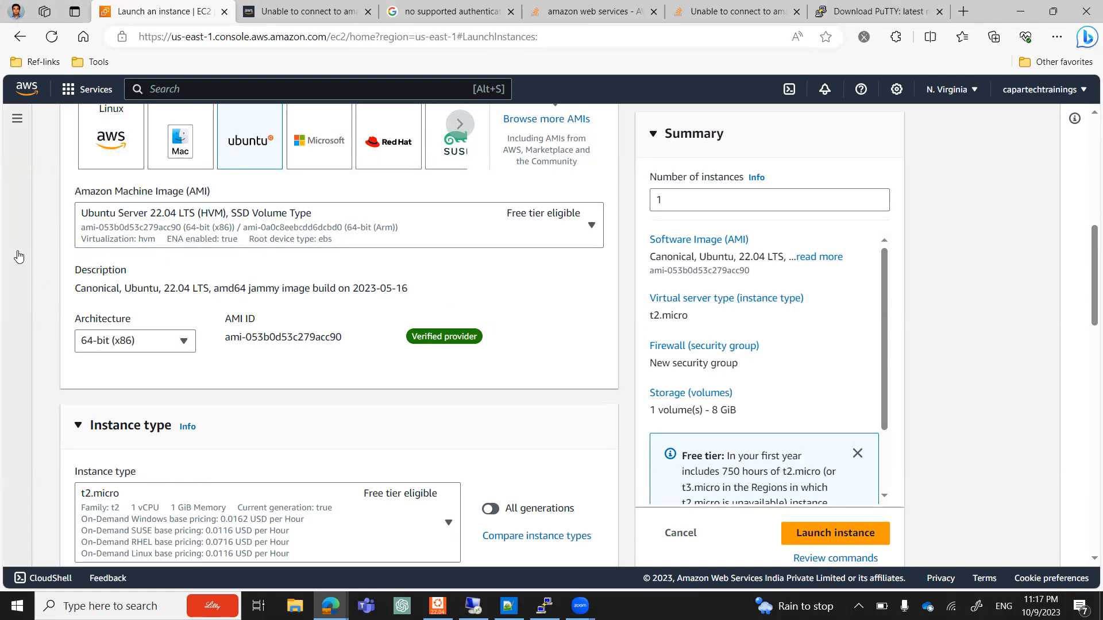
pyautogui.click(597, 228)
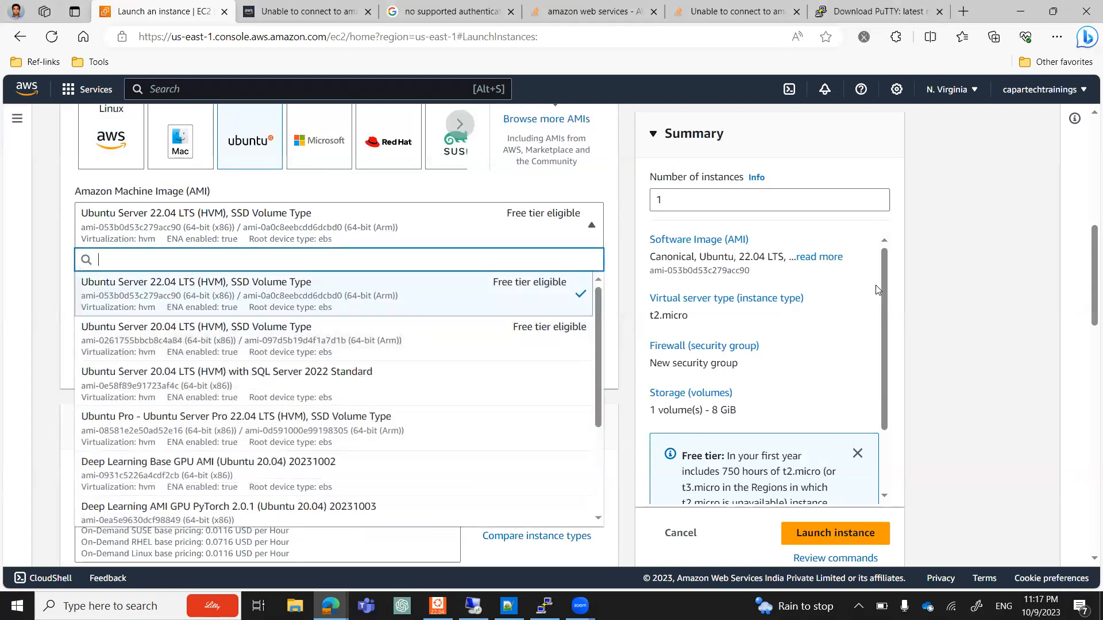
pyautogui.click(979, 257)
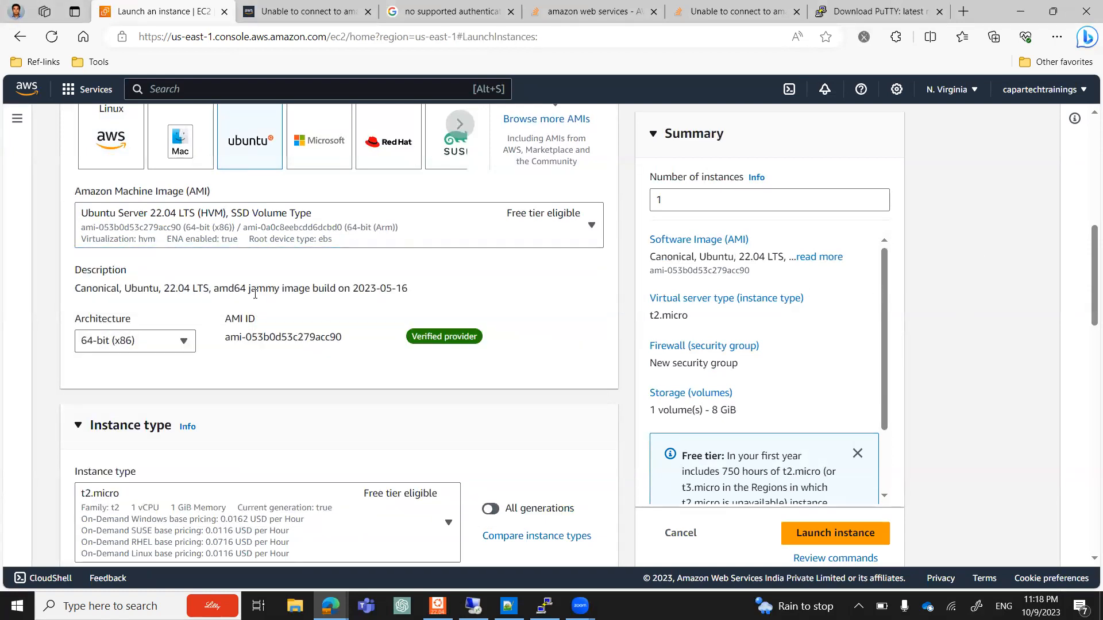
# Review the instance type settings and the list of available AWS regions.
pyautogui.scroll(-2, 256, 294)
pyautogui.scroll(-1, 257, 292)
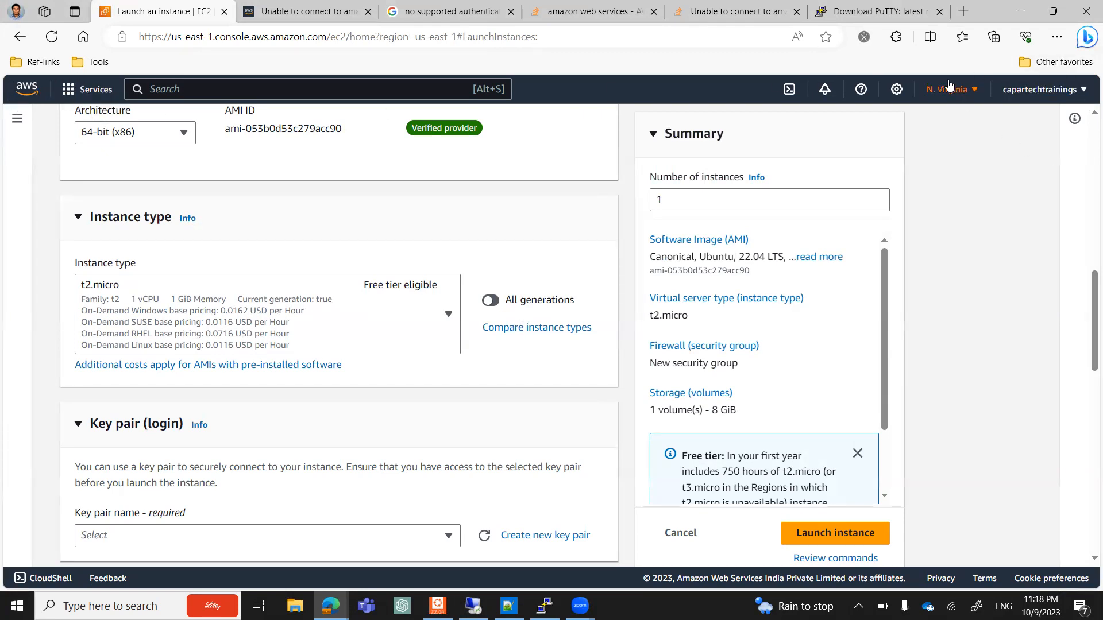
pyautogui.click(975, 92)
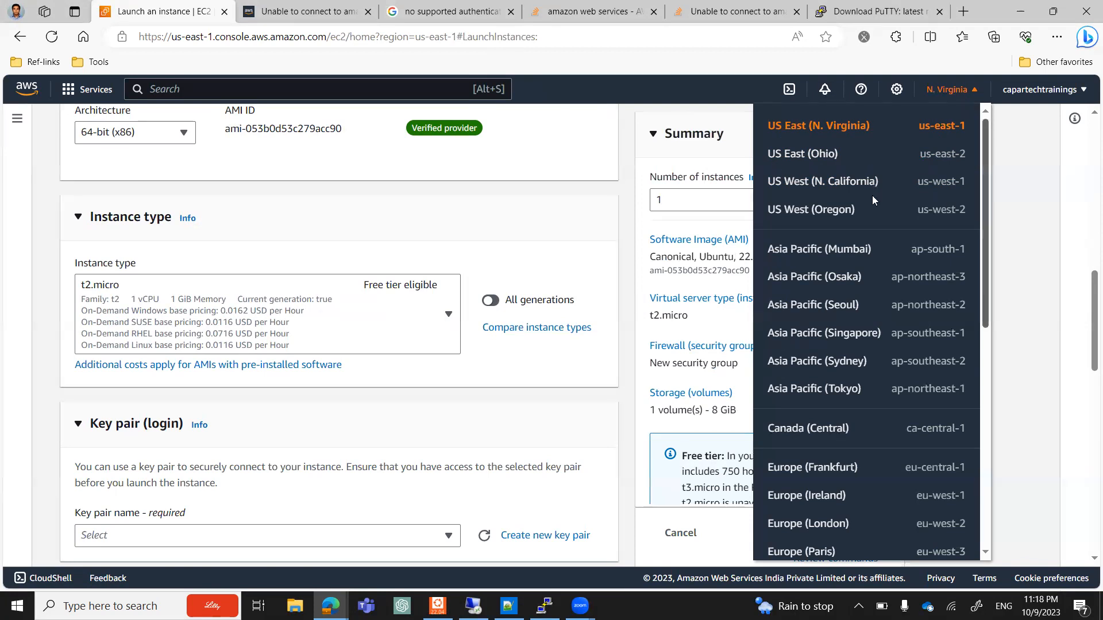
pyautogui.click(1011, 223)
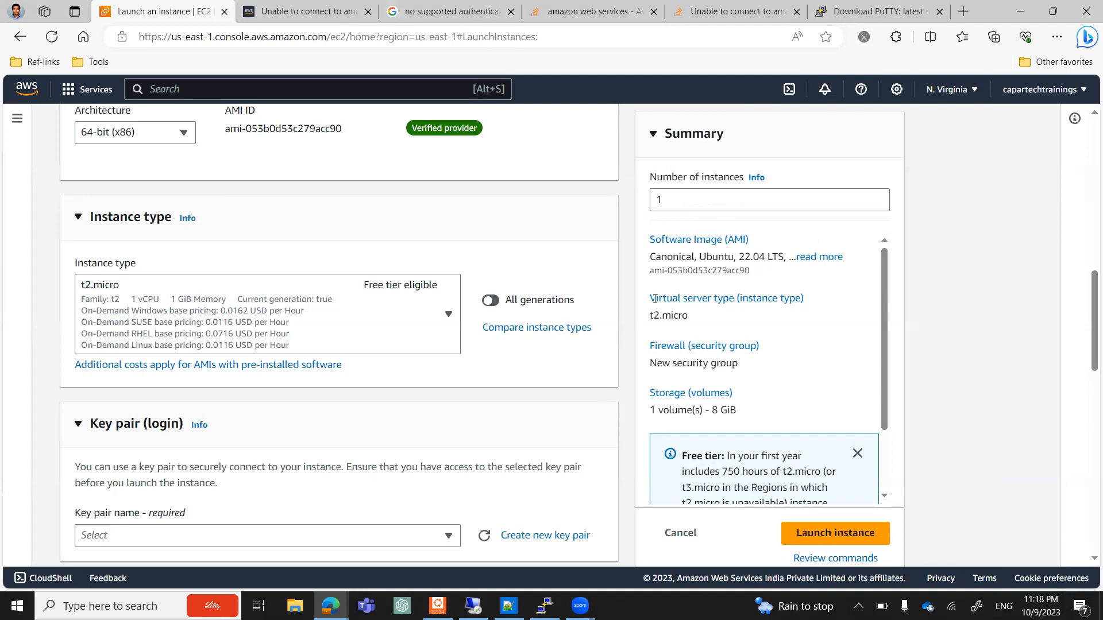
# Start a new key pair for the instance login and name it samplekey.
pyautogui.scroll(-3, 445, 287)
pyautogui.scroll(-1, 446, 286)
pyautogui.scroll(2, 446, 285)
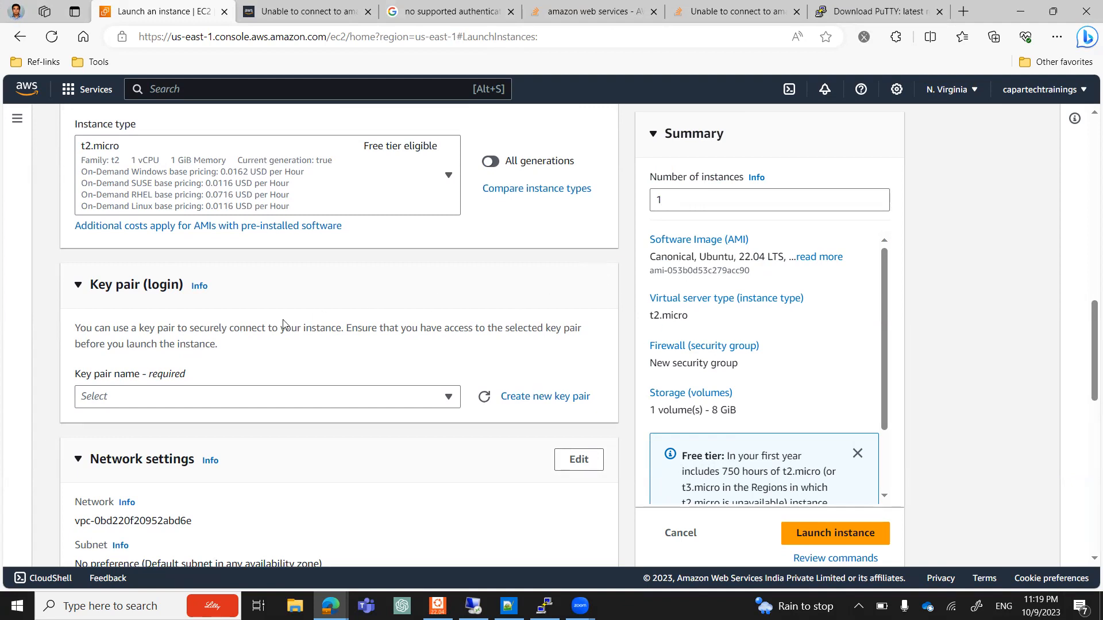
pyautogui.click(532, 398)
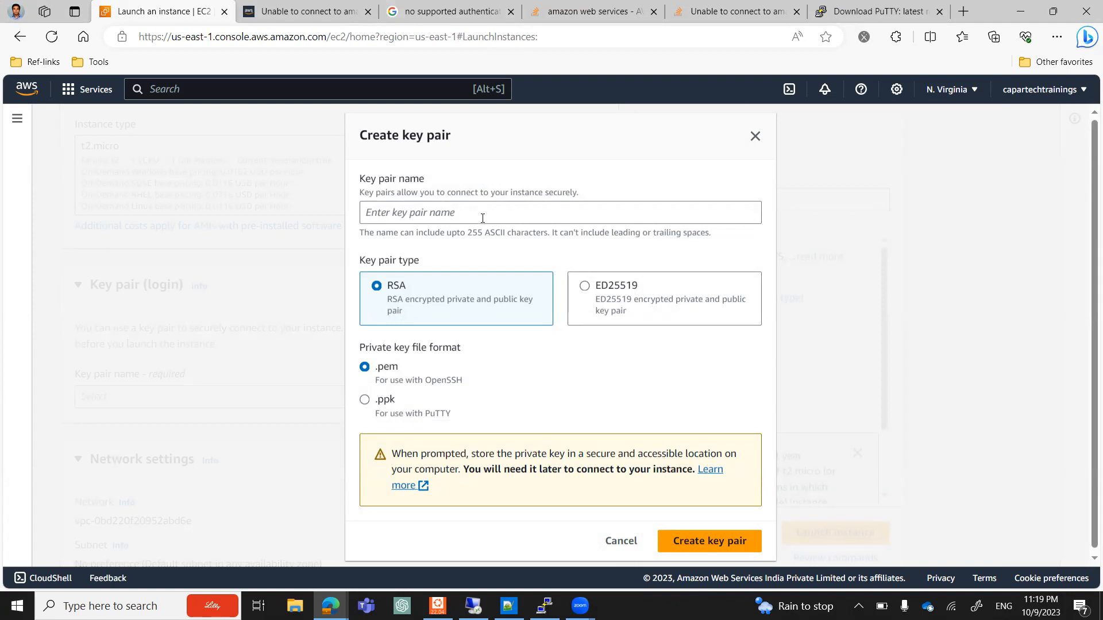
pyautogui.click(437, 217)
pyautogui.write('sa')
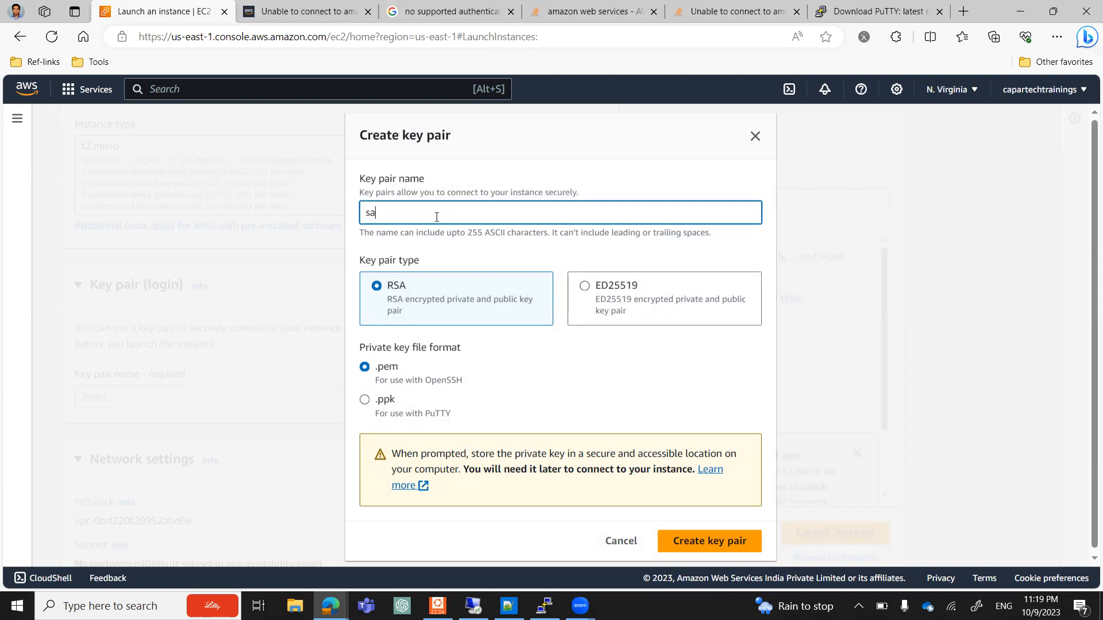
pyautogui.write('mplekey')
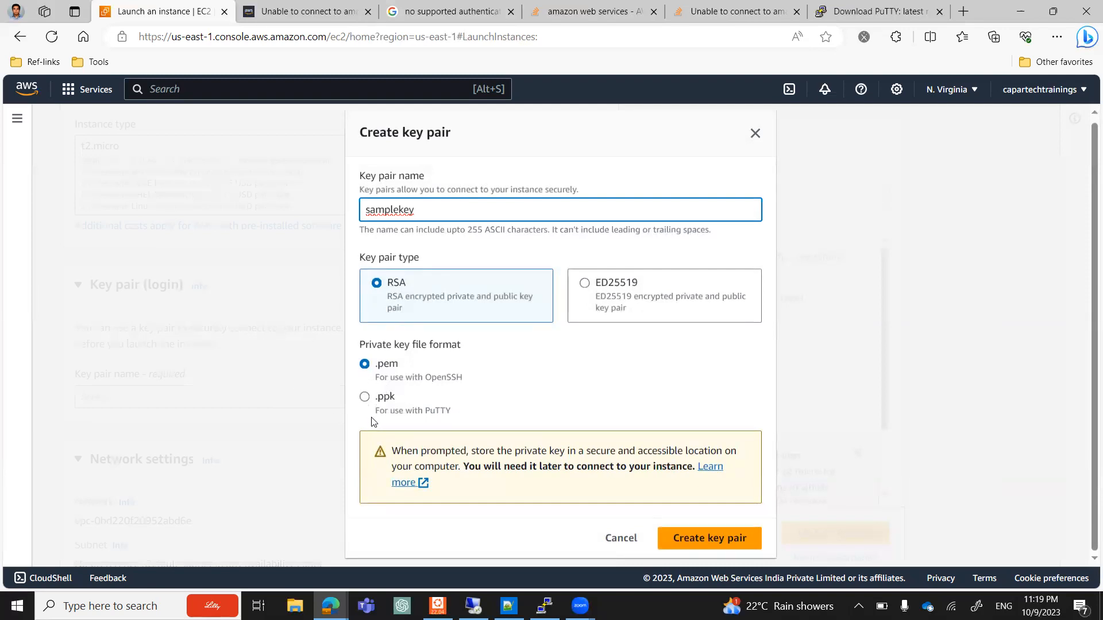
# Set the private key file format of samplekey to .ppk for PuTTY and create the key pair.
pyautogui.moveTo(374, 412); pyautogui.dragTo(452, 417)
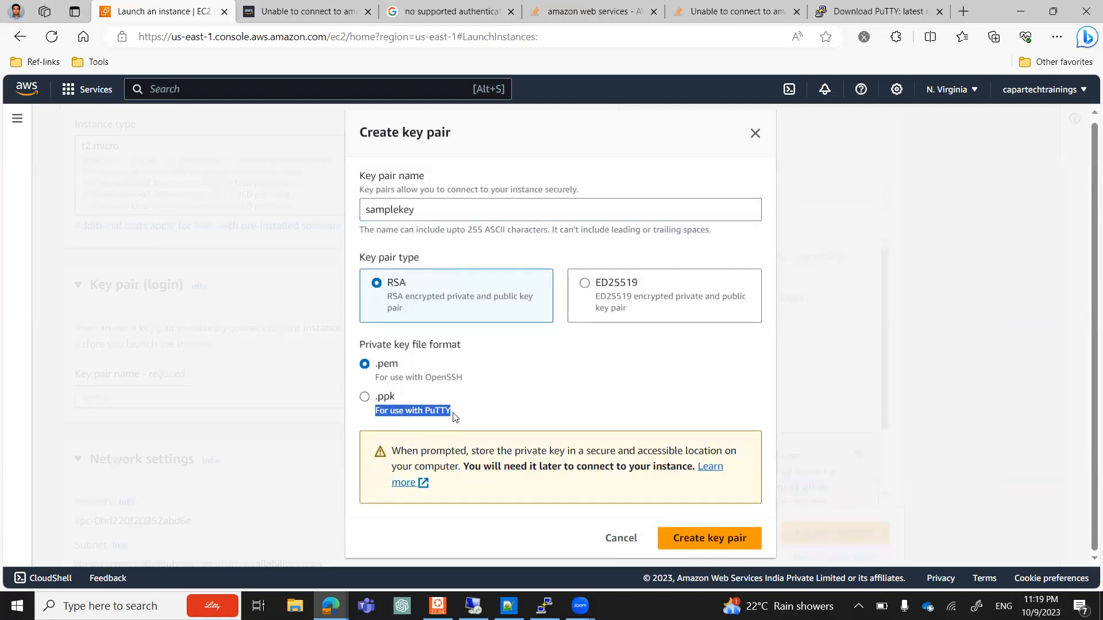
pyautogui.click(848, 407)
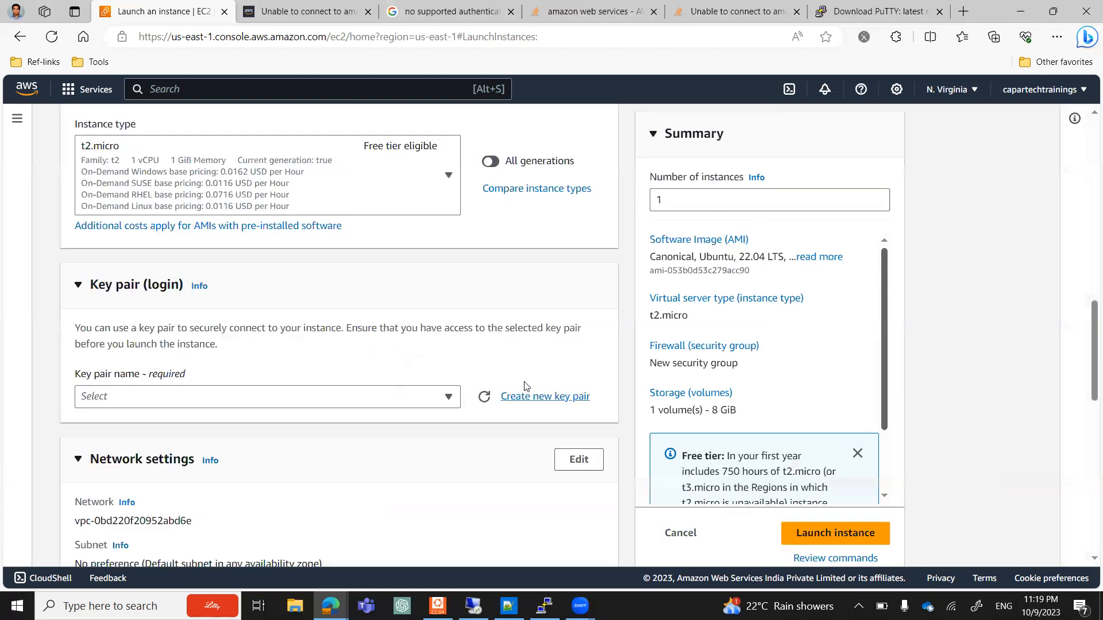
pyautogui.click(525, 397)
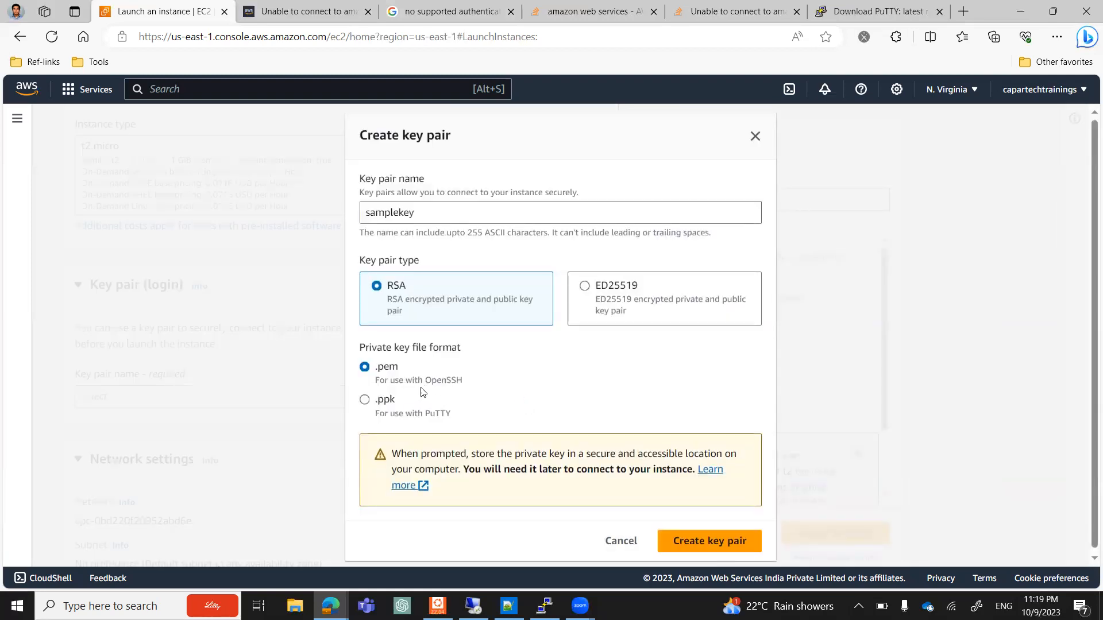
pyautogui.moveTo(424, 383); pyautogui.dragTo(466, 382)
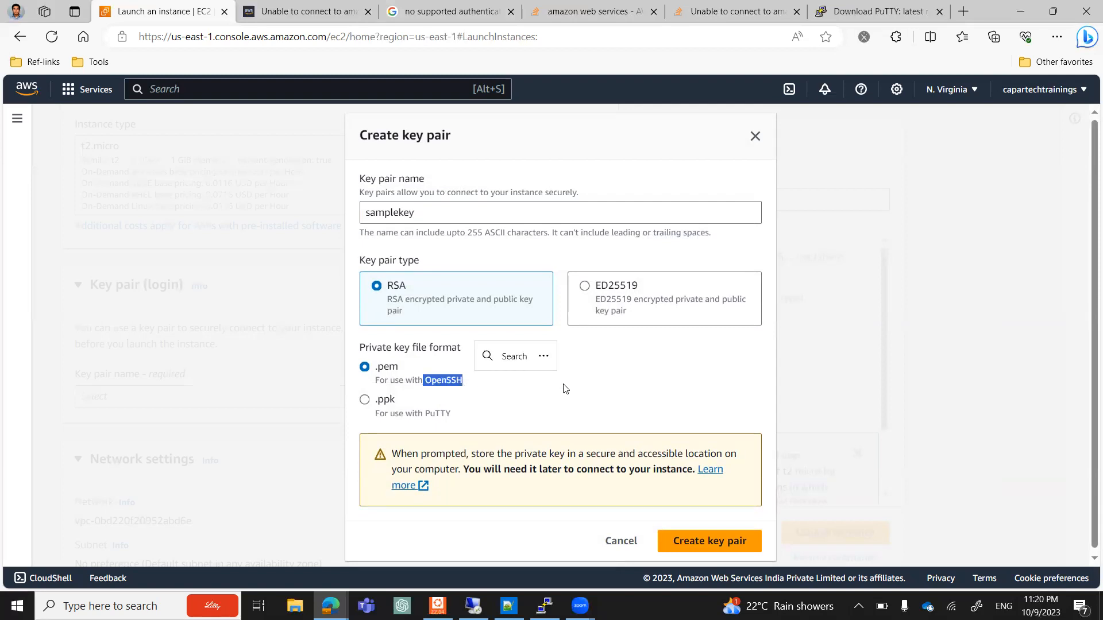
pyautogui.click(364, 401)
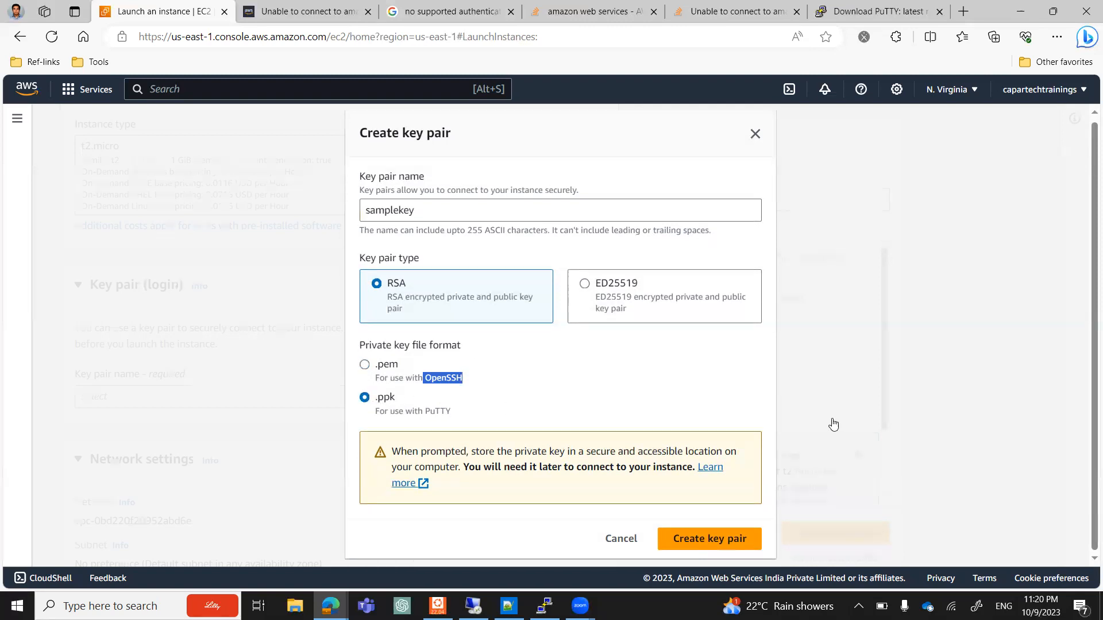
pyautogui.click(738, 541)
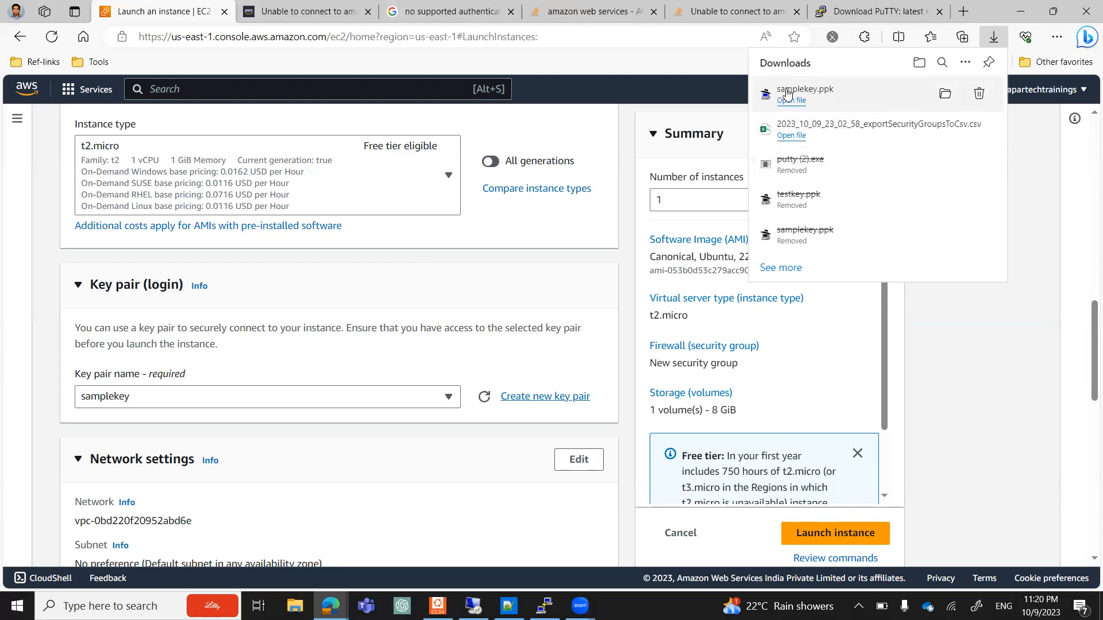
pyautogui.click(1009, 349)
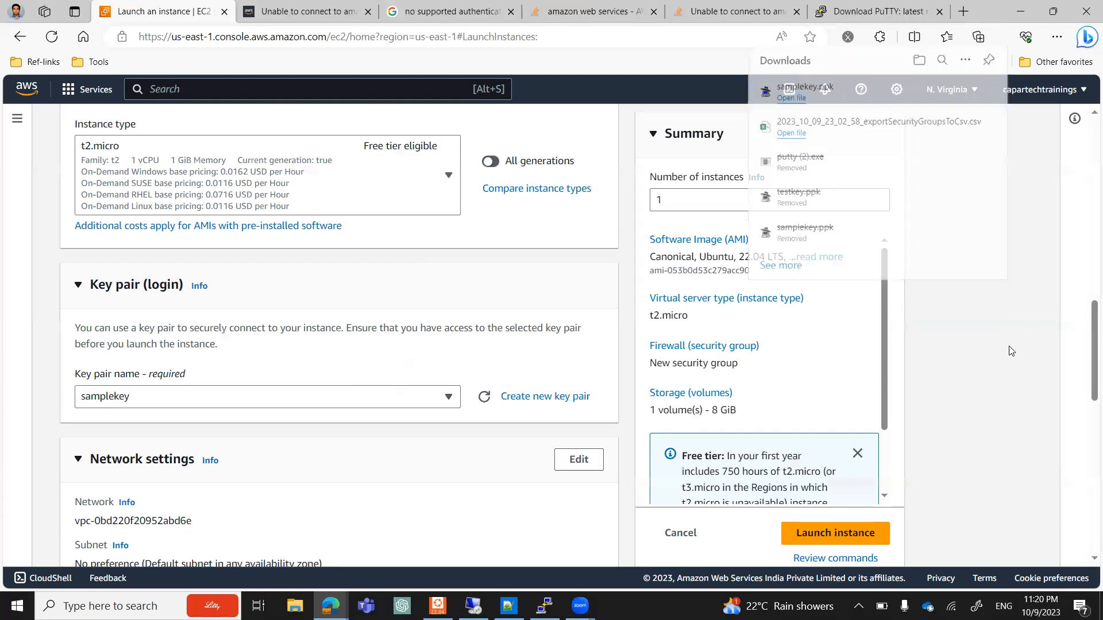
# Review the network and storage settings, then recheck the instance name, machine image, instance type and key pair.
pyautogui.scroll(-2, 457, 394)
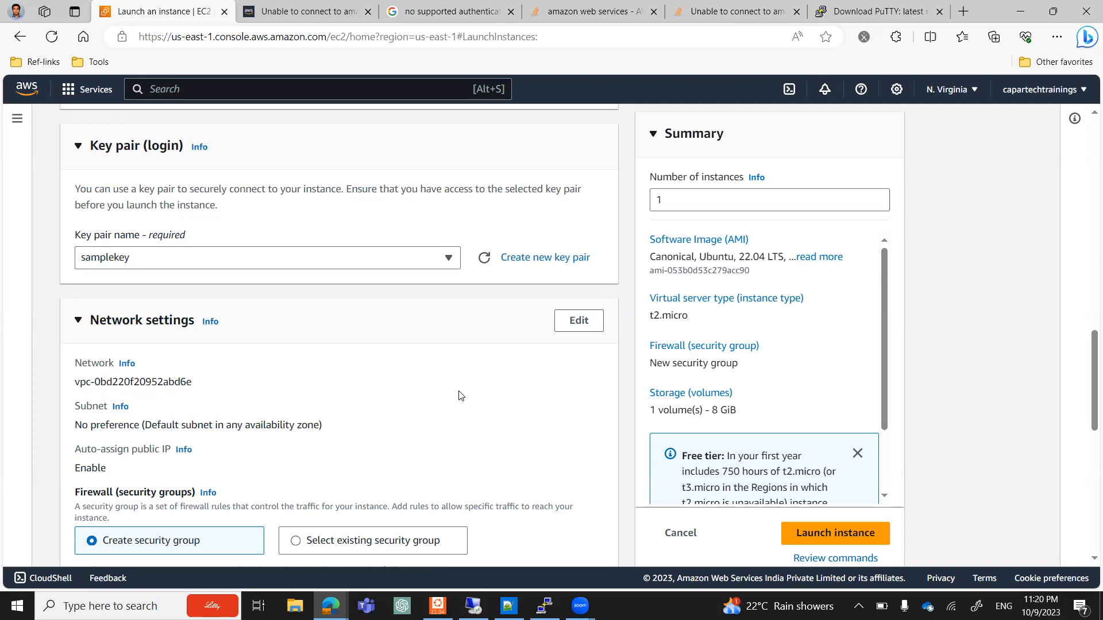
pyautogui.scroll(-2, 196, 287)
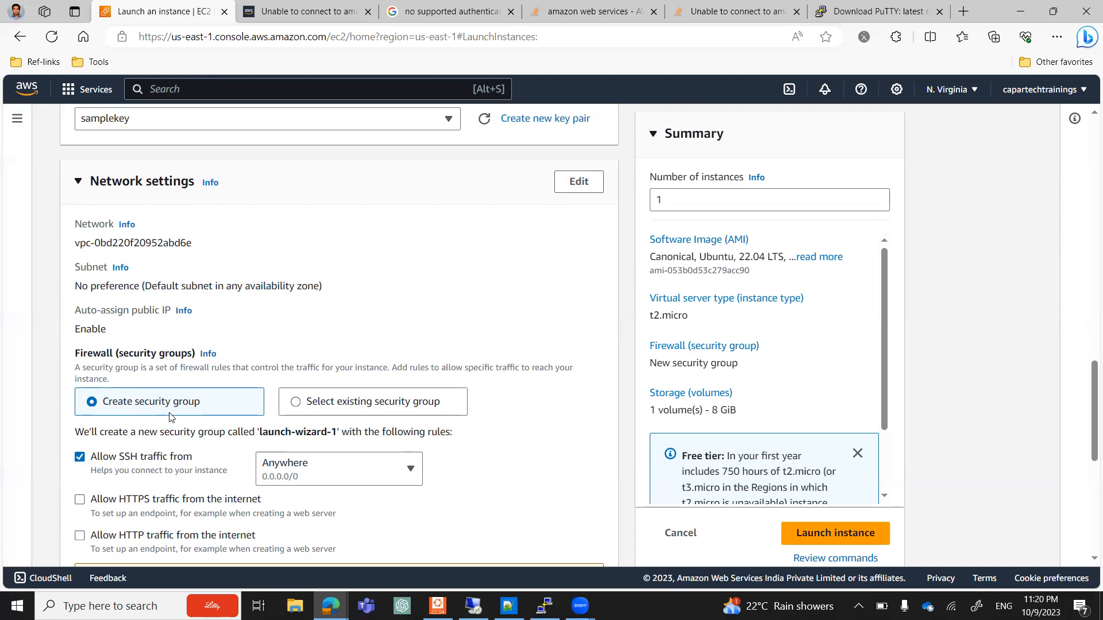
pyautogui.scroll(-1, 170, 417)
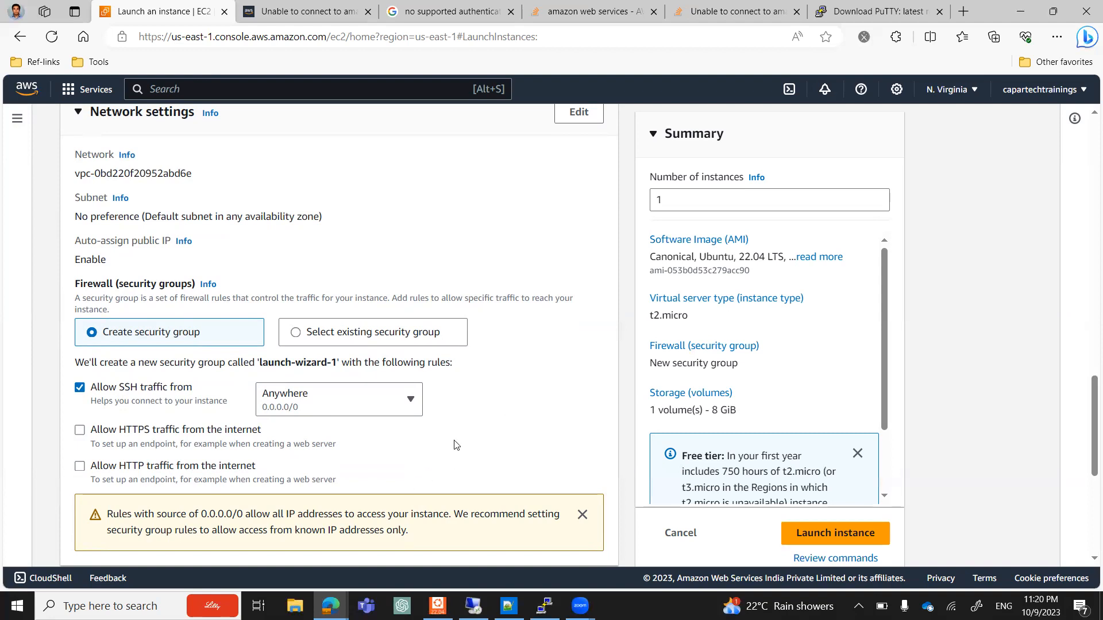
pyautogui.scroll(-5, 530, 401)
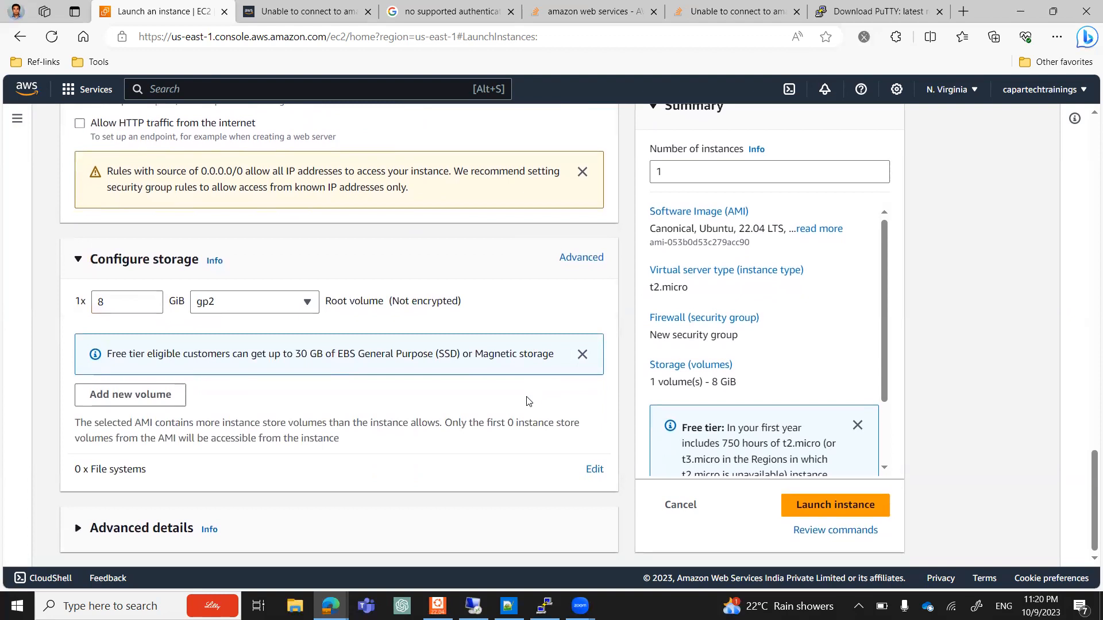
pyautogui.scroll(6, 524, 403)
pyautogui.scroll(10, 523, 405)
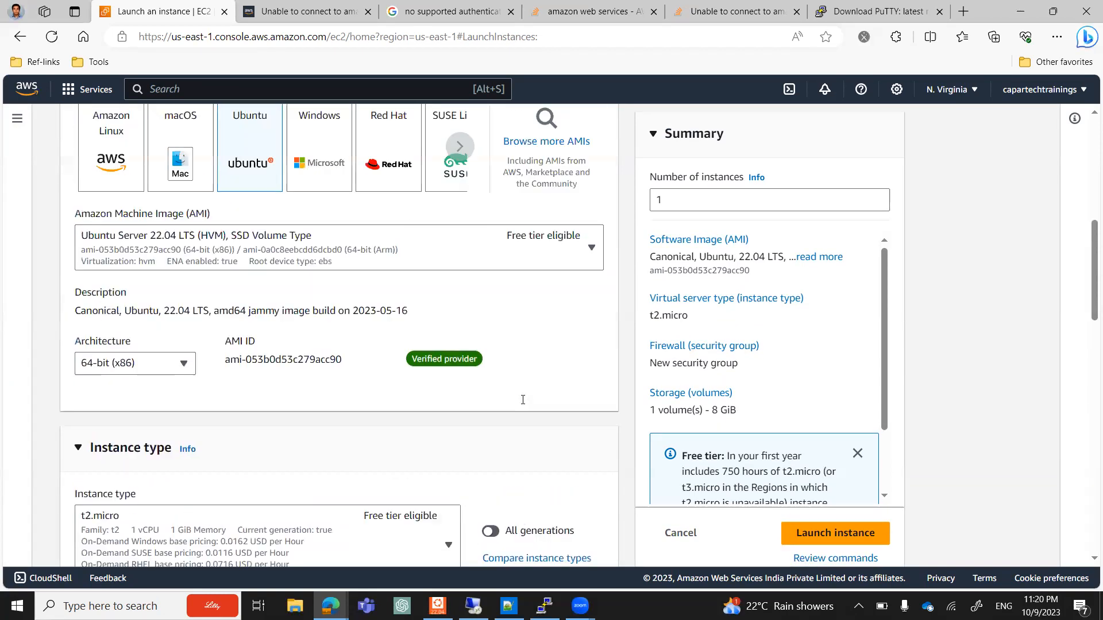
pyautogui.scroll(2, 119, 297)
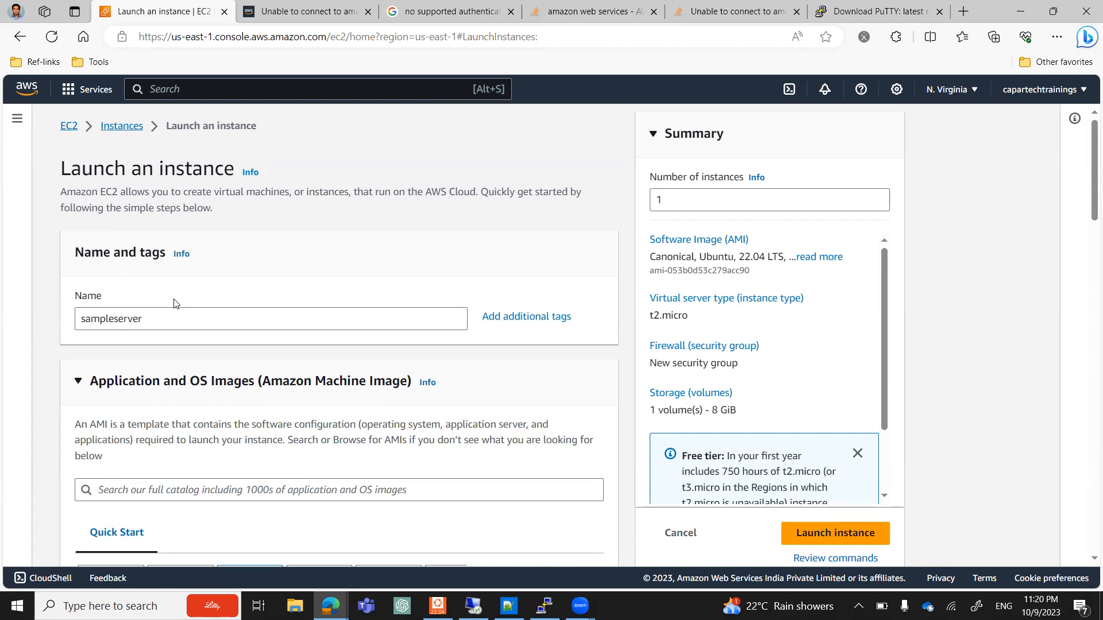
pyautogui.scroll(-4, 175, 304)
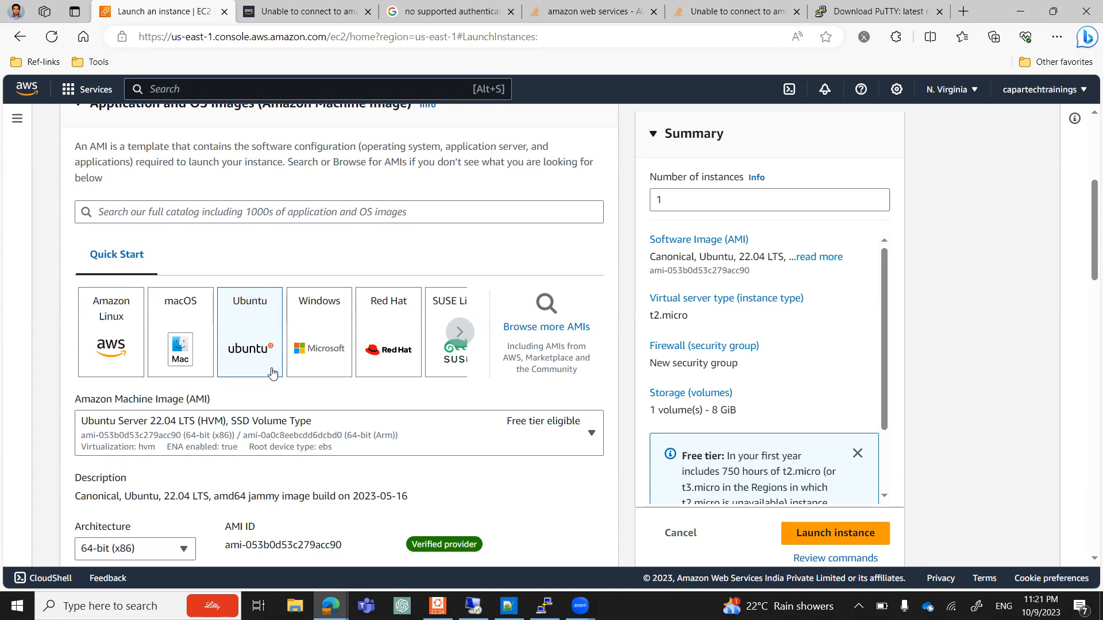
pyautogui.scroll(-1, 273, 373)
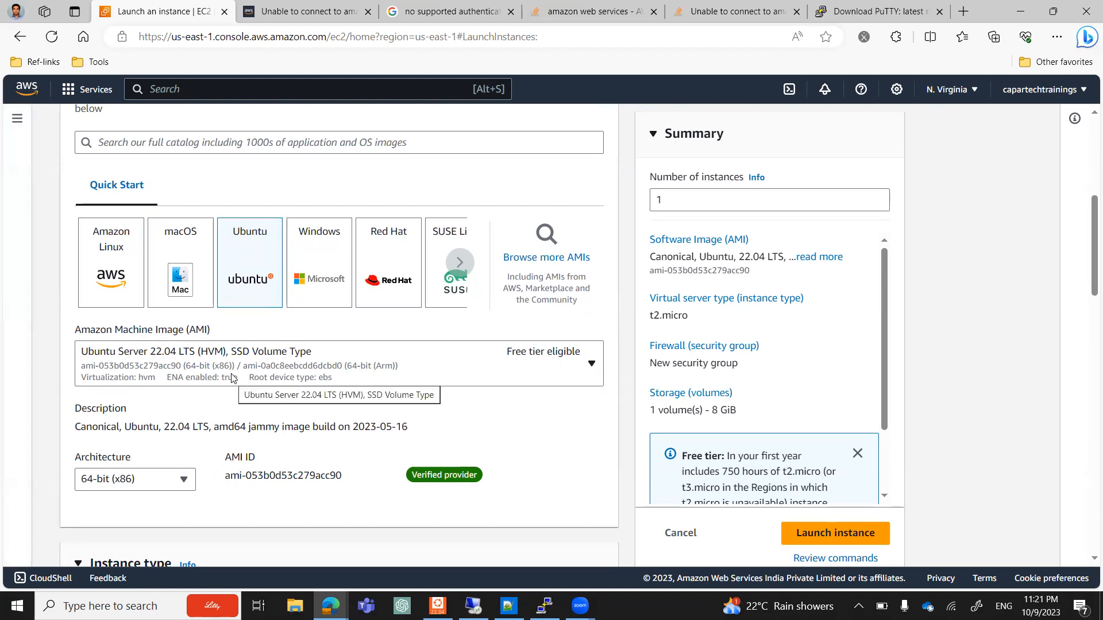
pyautogui.scroll(-4, 232, 377)
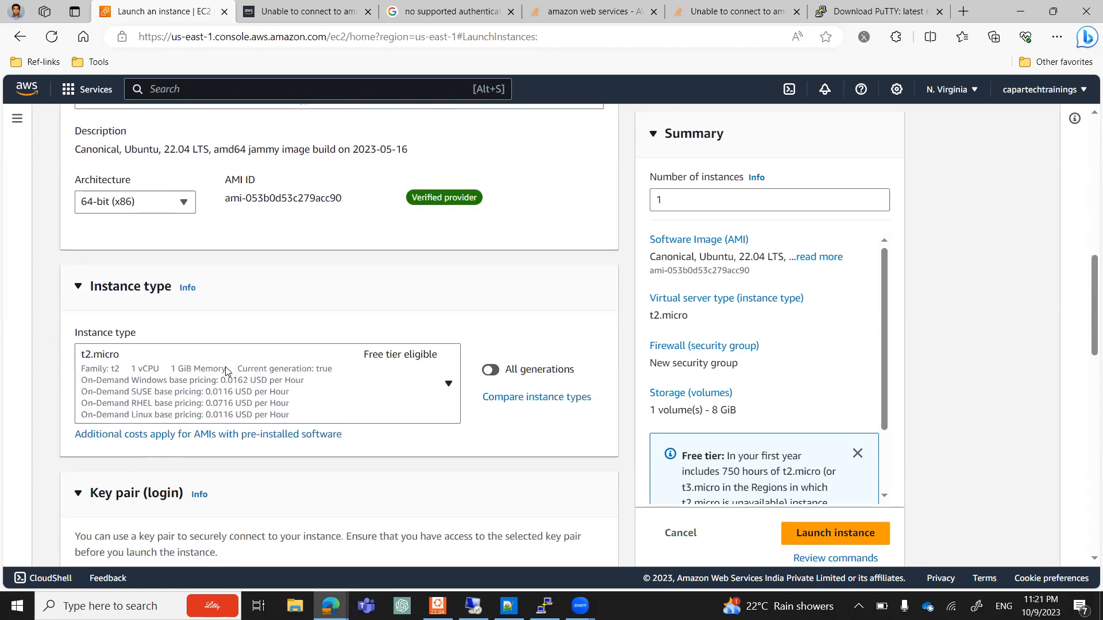
pyautogui.scroll(-2, 226, 367)
pyautogui.scroll(-1, 226, 372)
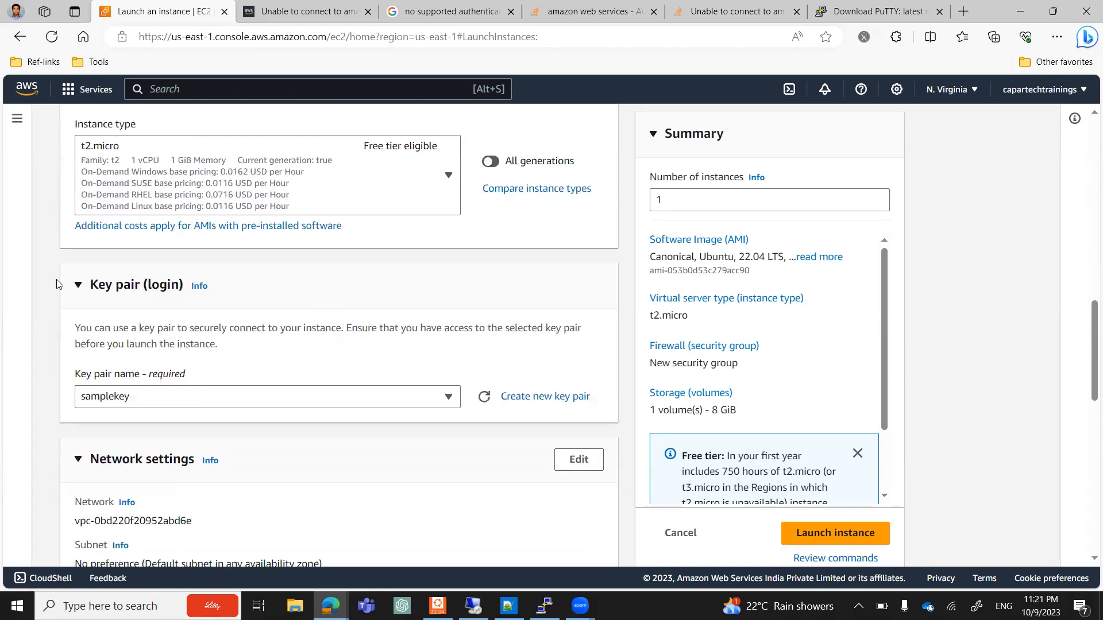
pyautogui.click(553, 398)
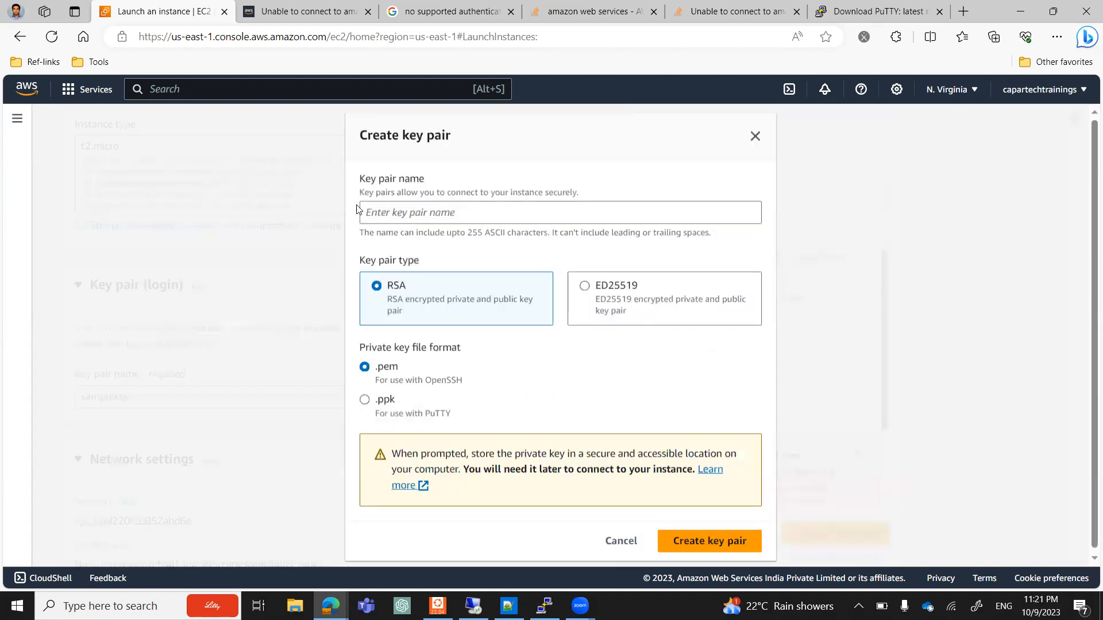
pyautogui.click(379, 212)
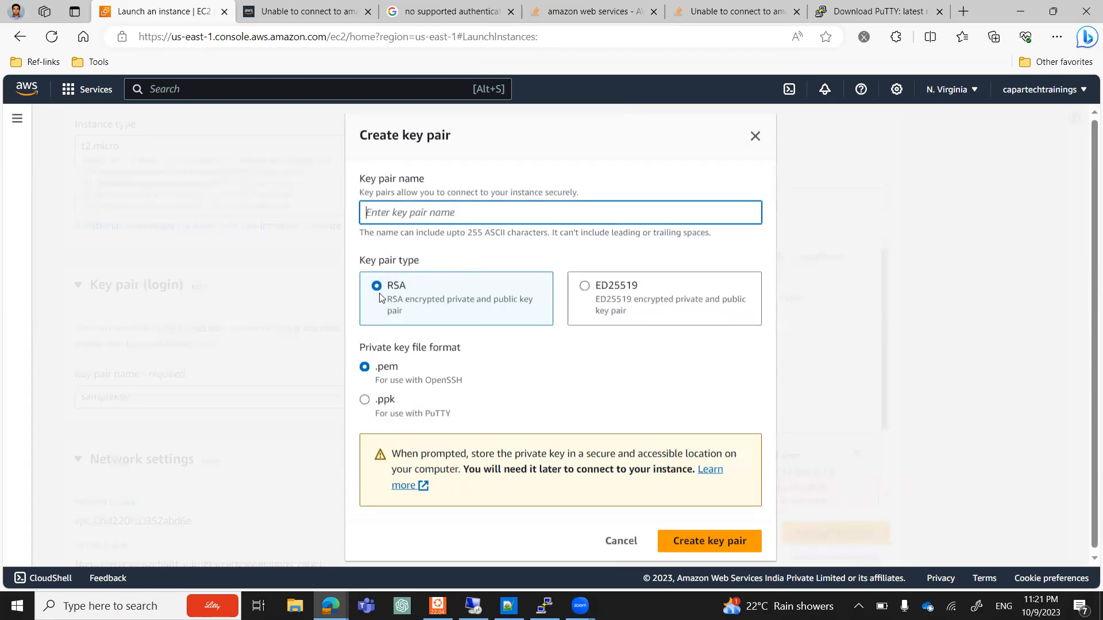
pyautogui.click(365, 400)
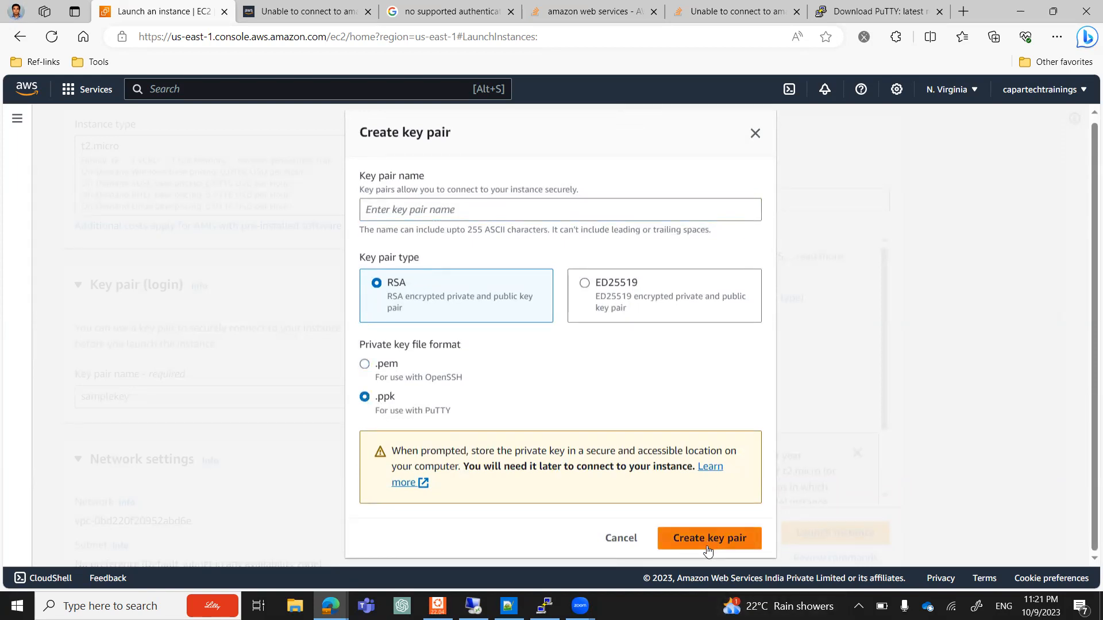
pyautogui.click(628, 541)
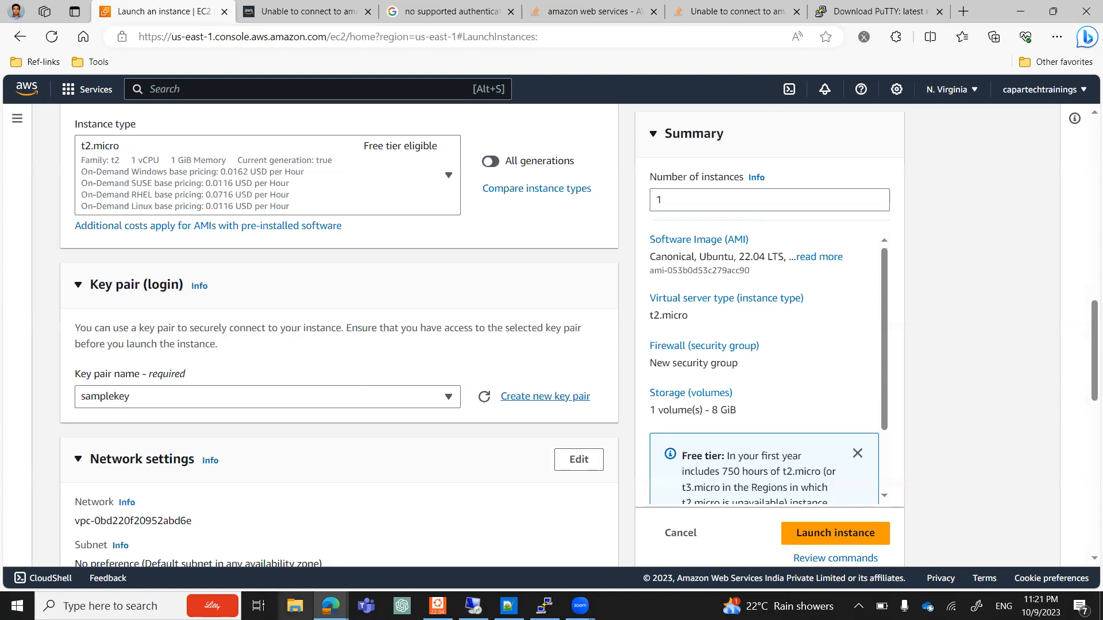
# Locate the samplekey PuTTY private key file in the Downloads folder in File Explorer and return to the browser.
pyautogui.click(294, 606)
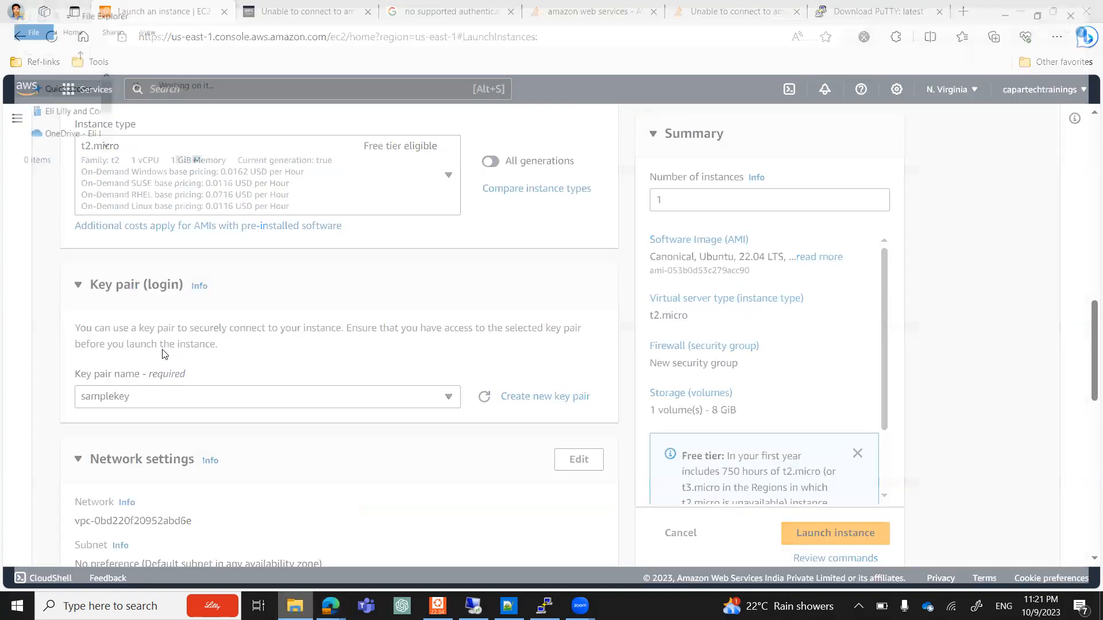
pyautogui.click(69, 122)
pyautogui.moveTo(217, 112); pyautogui.dragTo(169, 114)
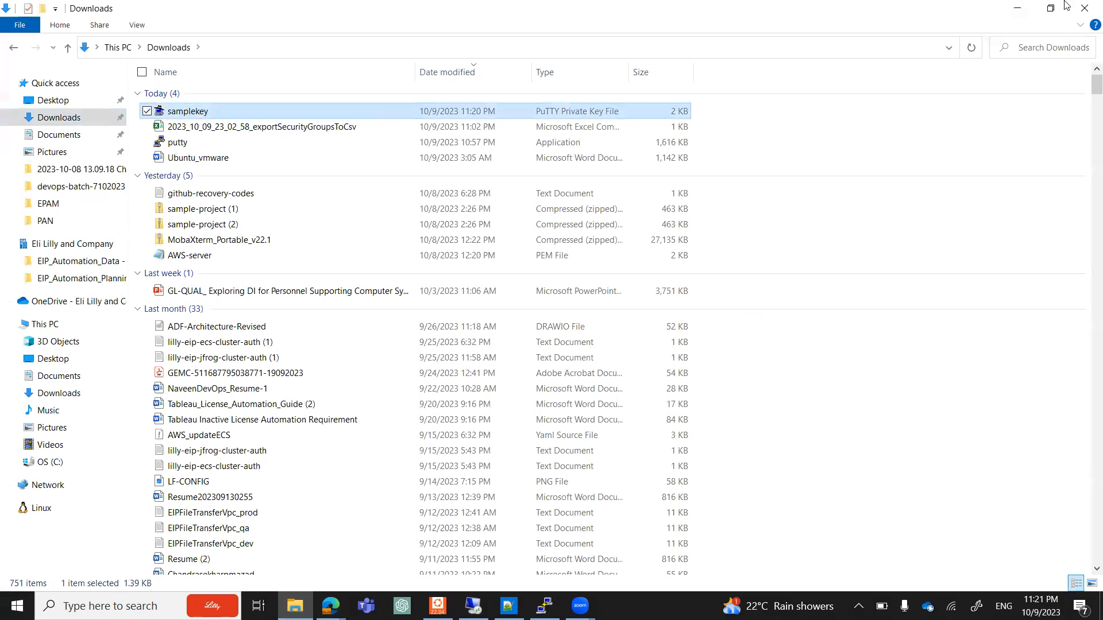
pyautogui.click(1015, 10)
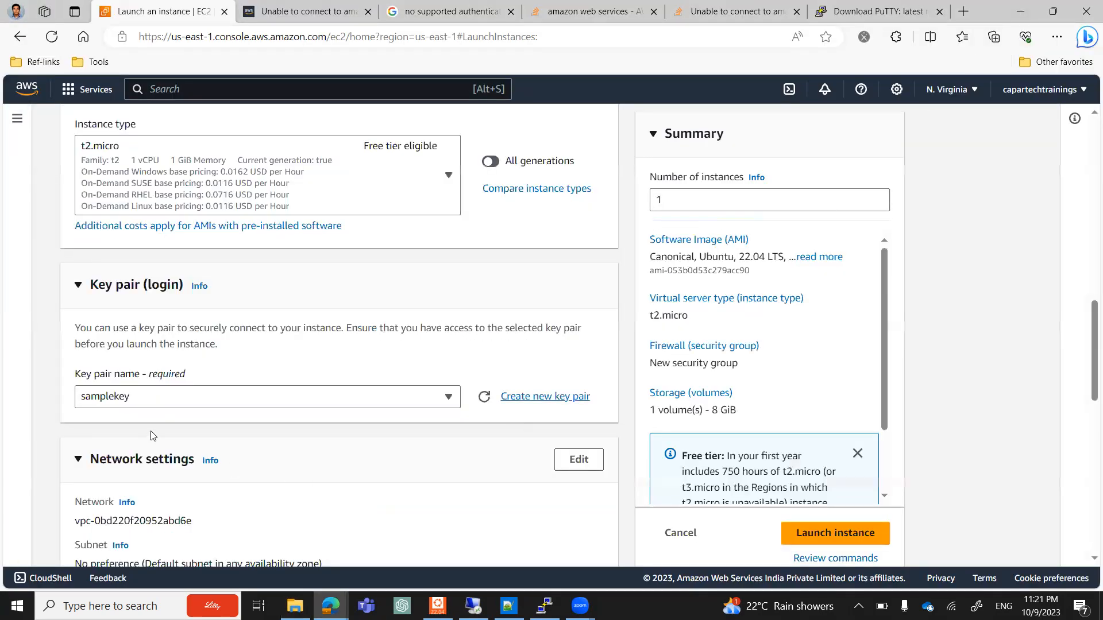
# Review the network and firewall settings, and the summary's number of instances, instance type and storage volume.
pyautogui.scroll(-2, 151, 436)
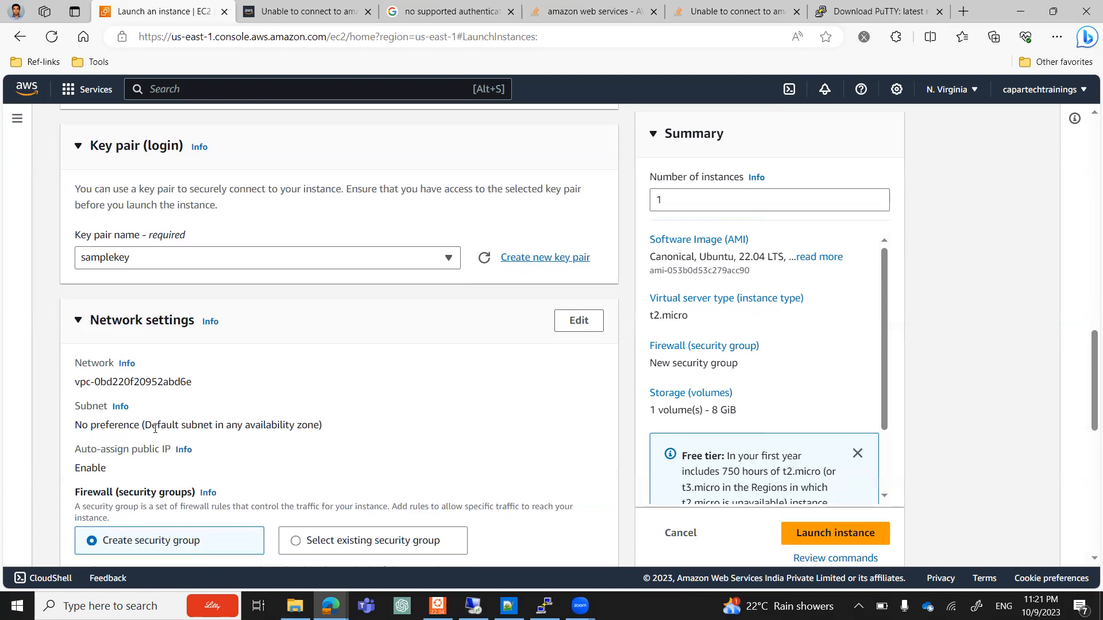
pyautogui.scroll(-3, 154, 438)
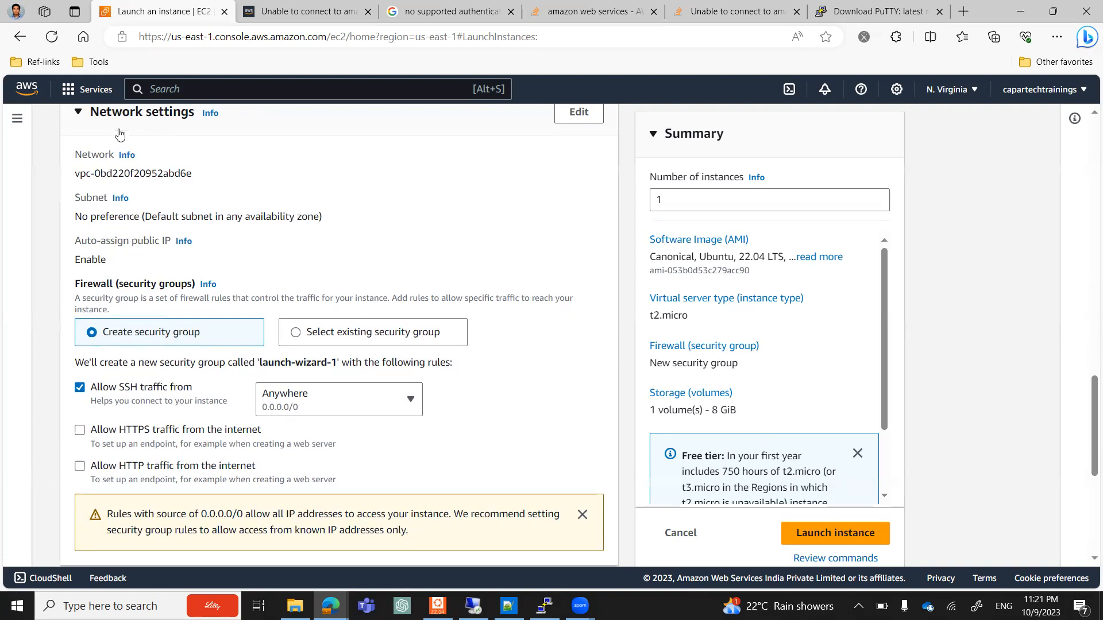
pyautogui.scroll(-1, 327, 287)
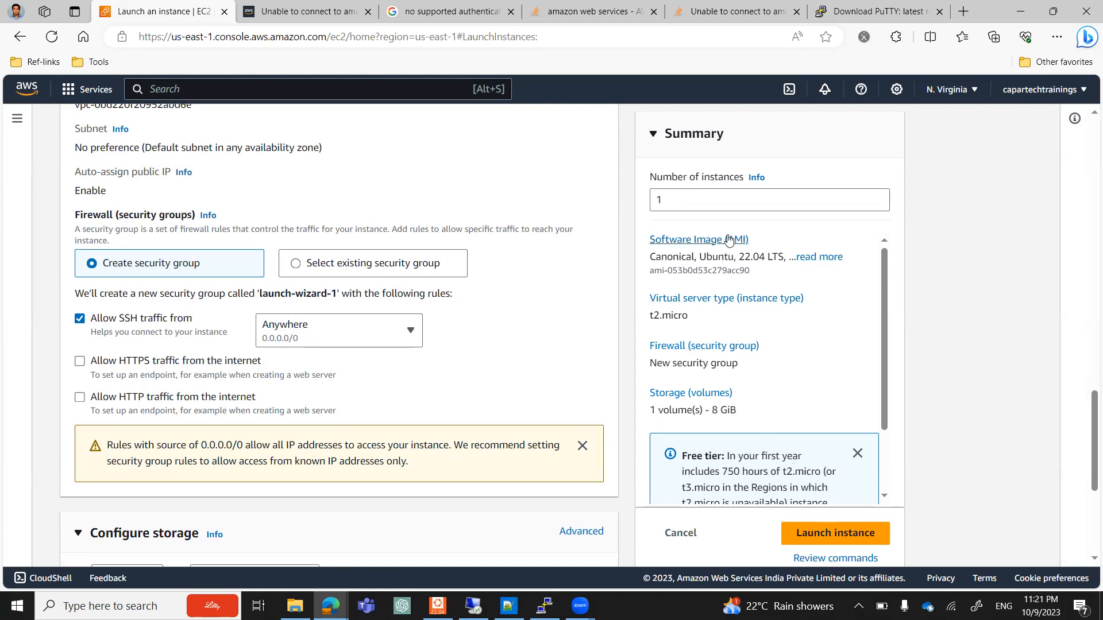
pyautogui.moveTo(691, 199); pyautogui.dragTo(639, 204)
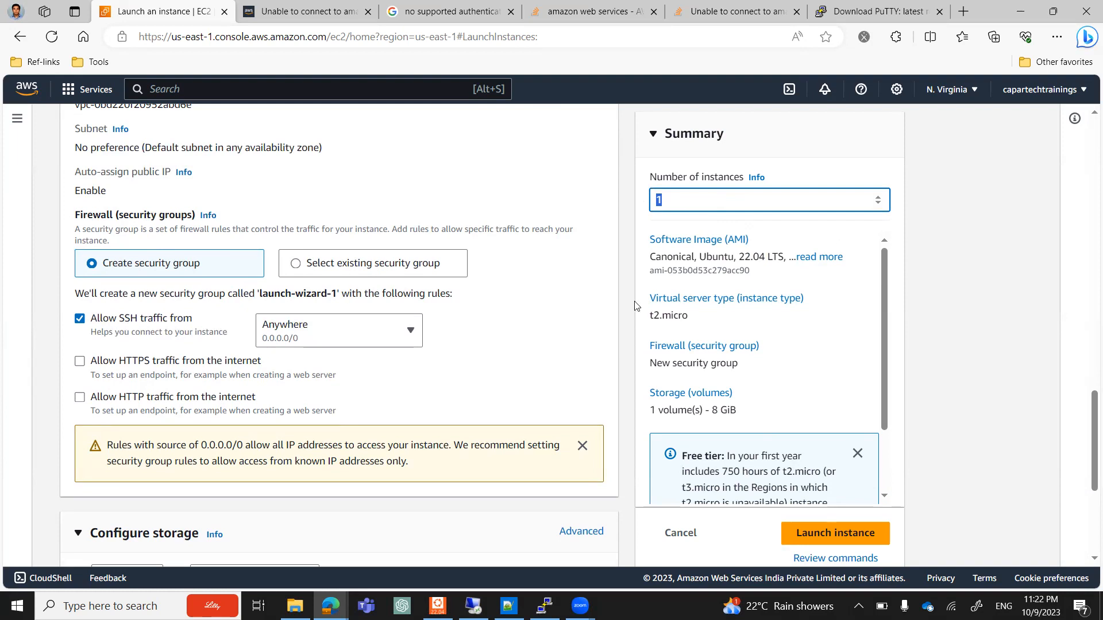
pyautogui.click(694, 319)
pyautogui.moveTo(693, 320); pyautogui.dragTo(639, 320)
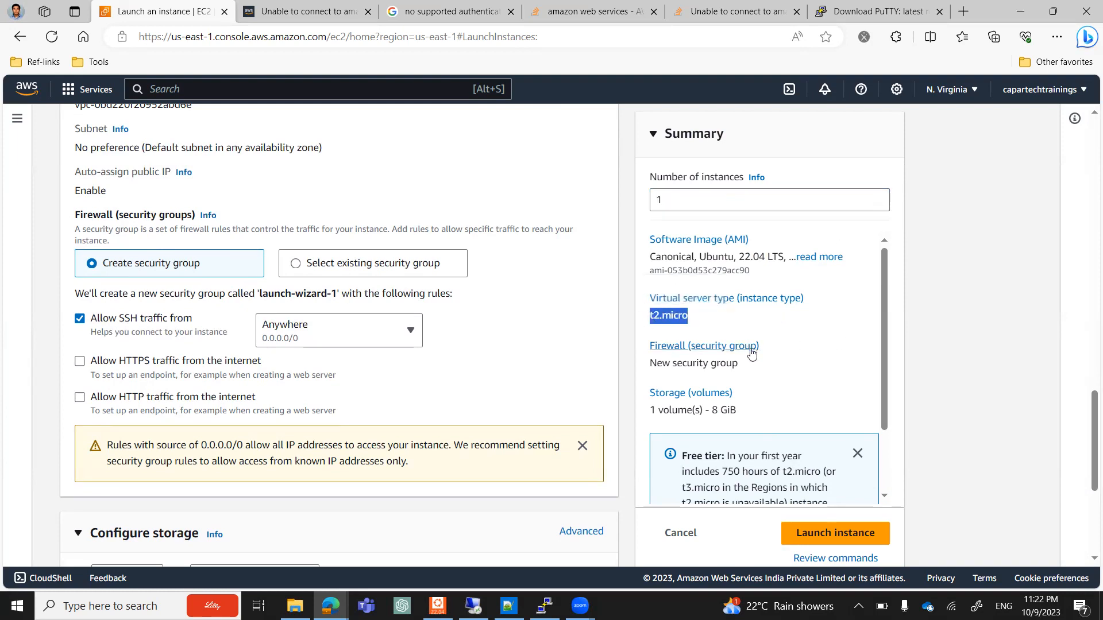
pyautogui.scroll(-1, 847, 369)
pyautogui.scroll(-1, 848, 370)
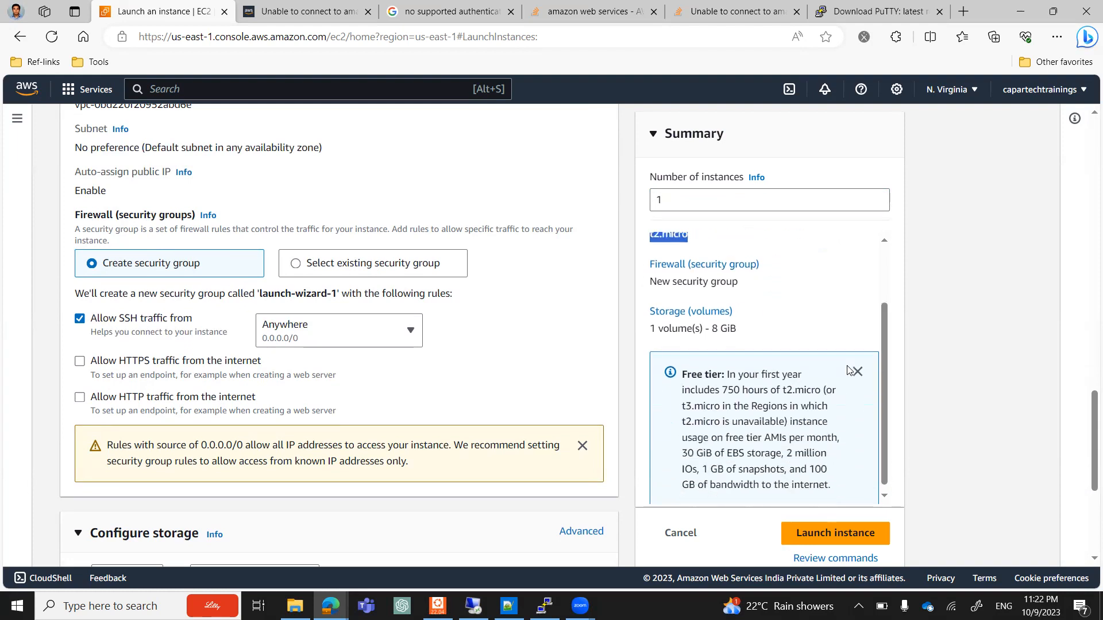
pyautogui.moveTo(646, 330); pyautogui.dragTo(752, 333)
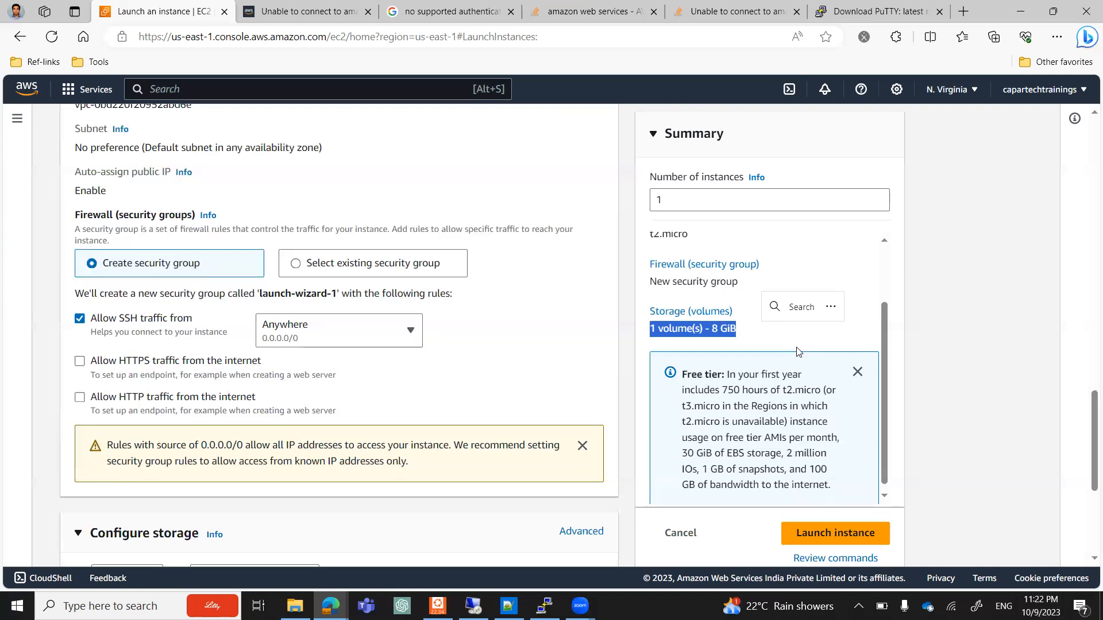
# Launch the configured instance and open the list of EC2 instances.
pyautogui.click(839, 534)
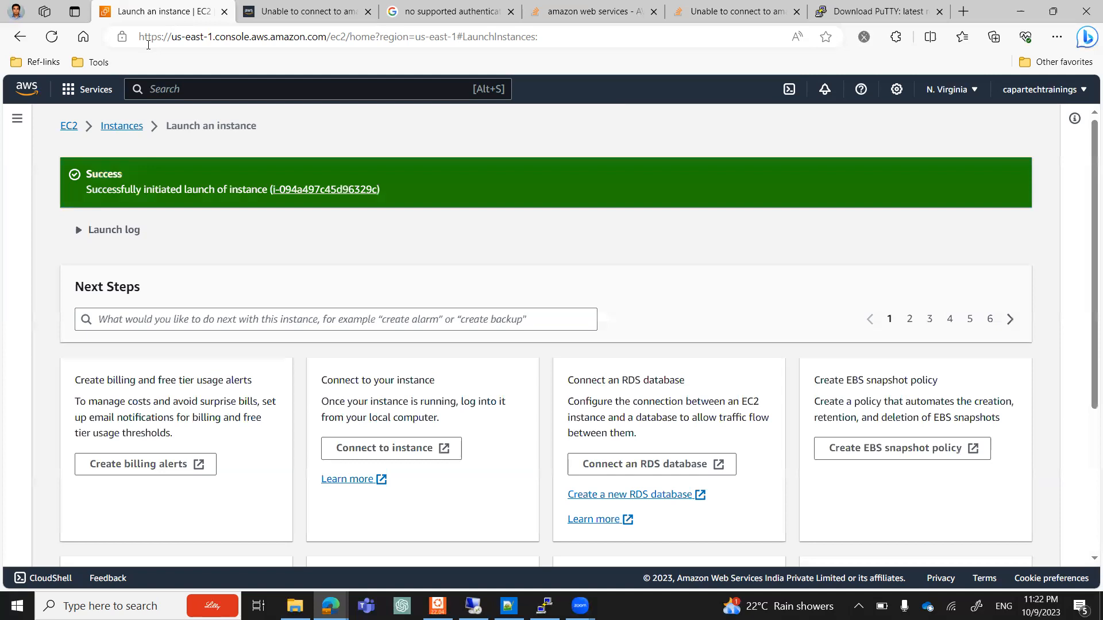
pyautogui.click(117, 126)
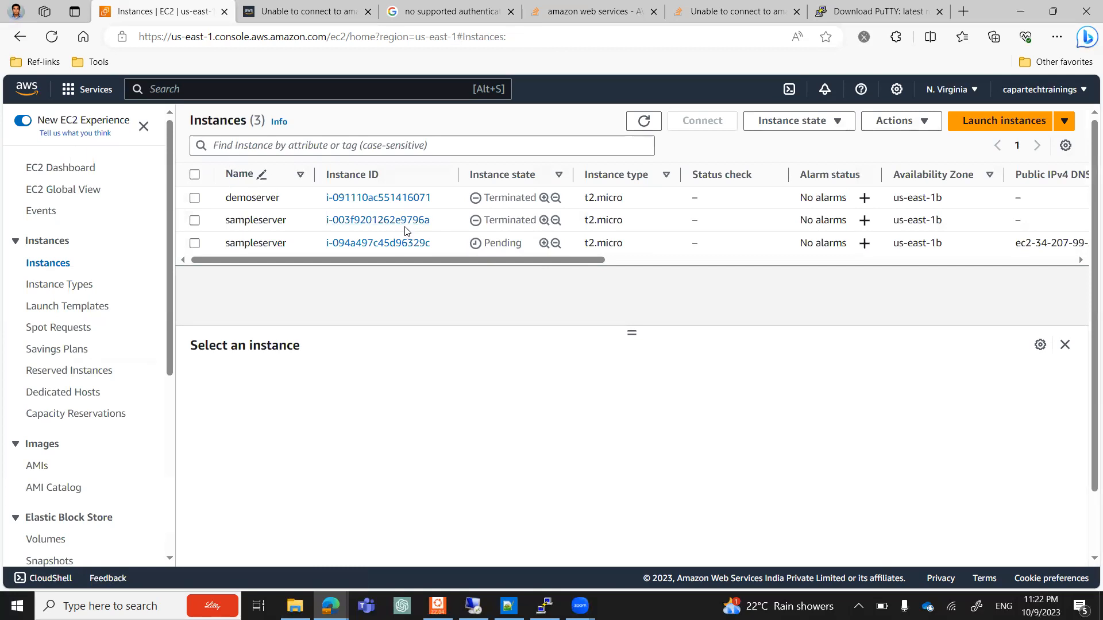
# Filter the instances list by Instance state = running and refresh it.
pyautogui.click(349, 142)
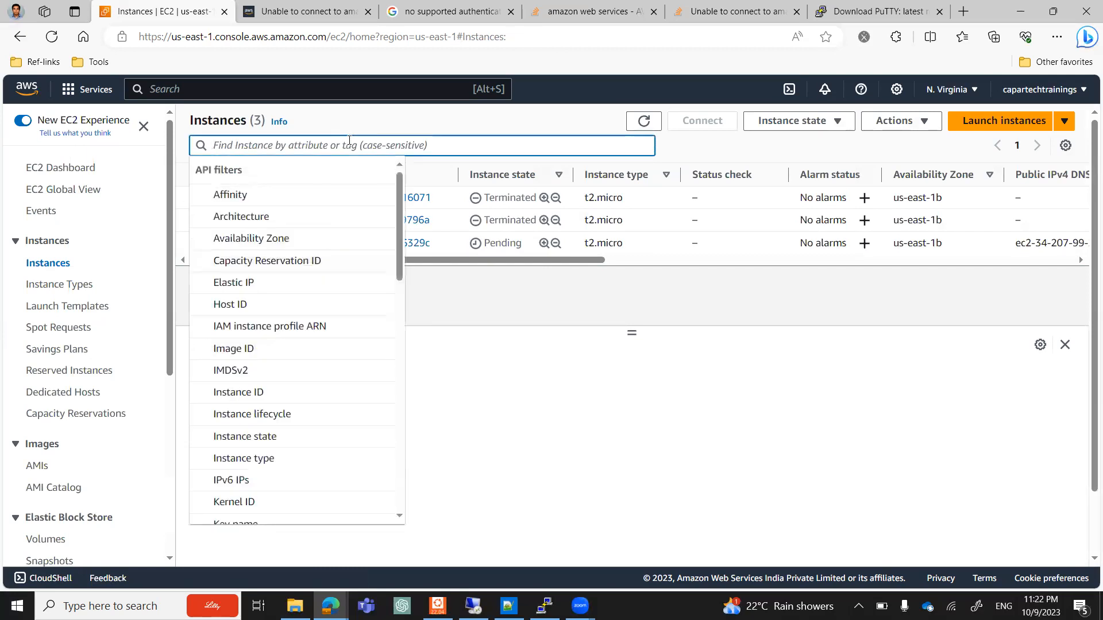
pyautogui.click(316, 438)
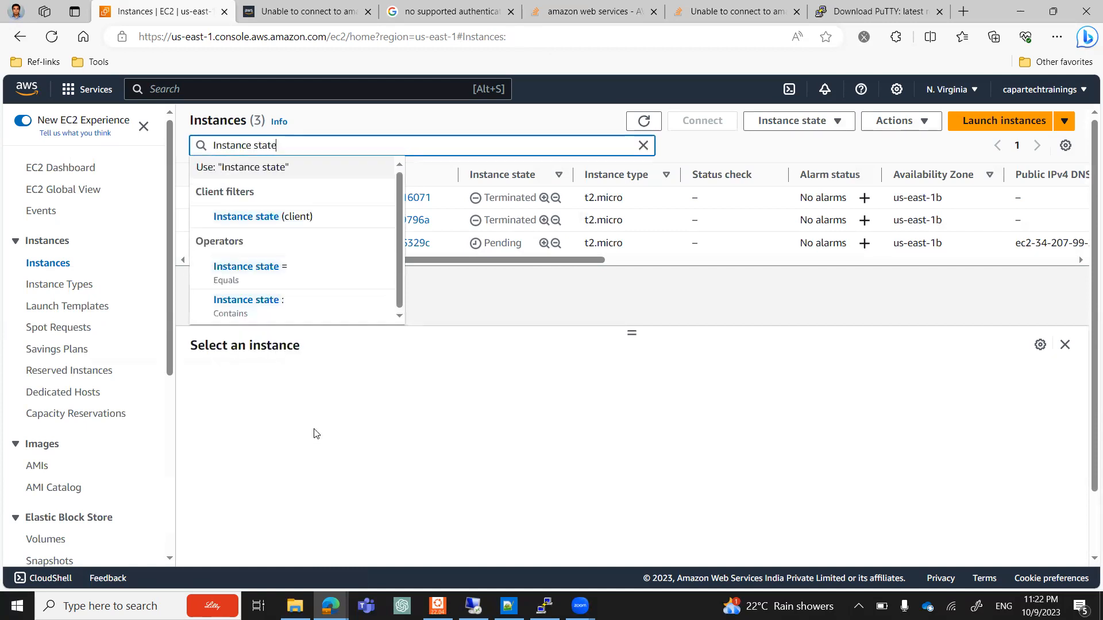
pyautogui.click(291, 270)
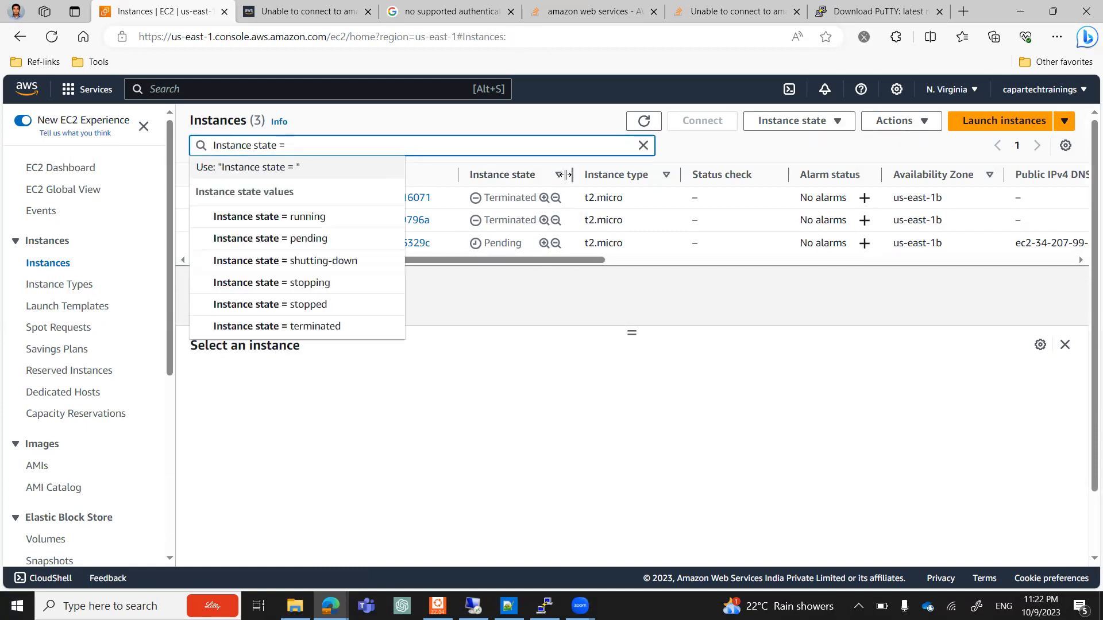
pyautogui.click(325, 221)
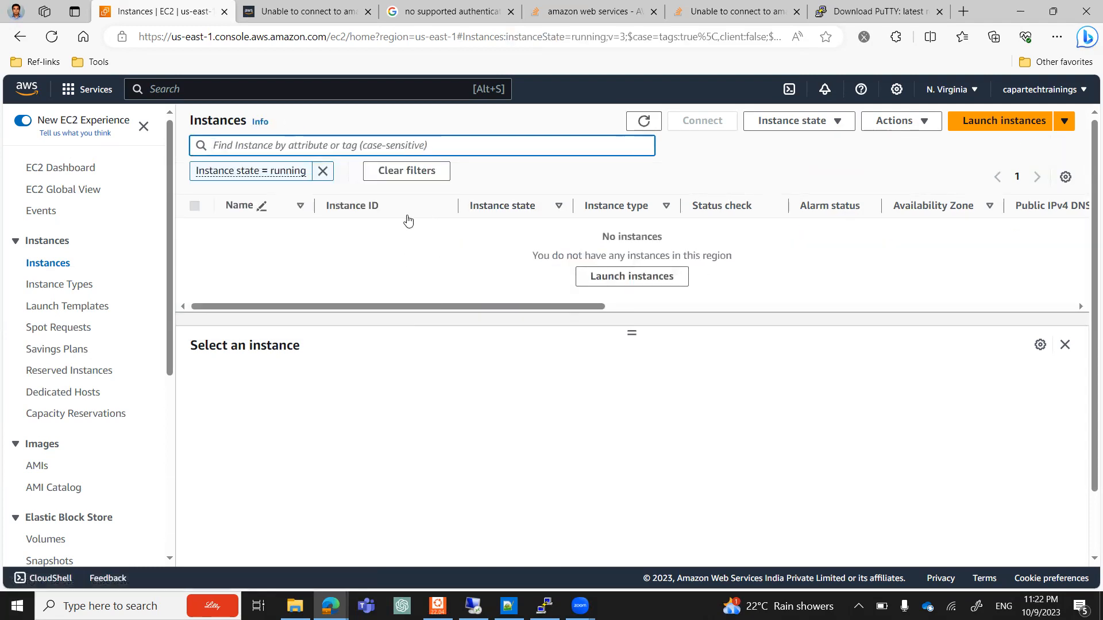
pyautogui.click(644, 121)
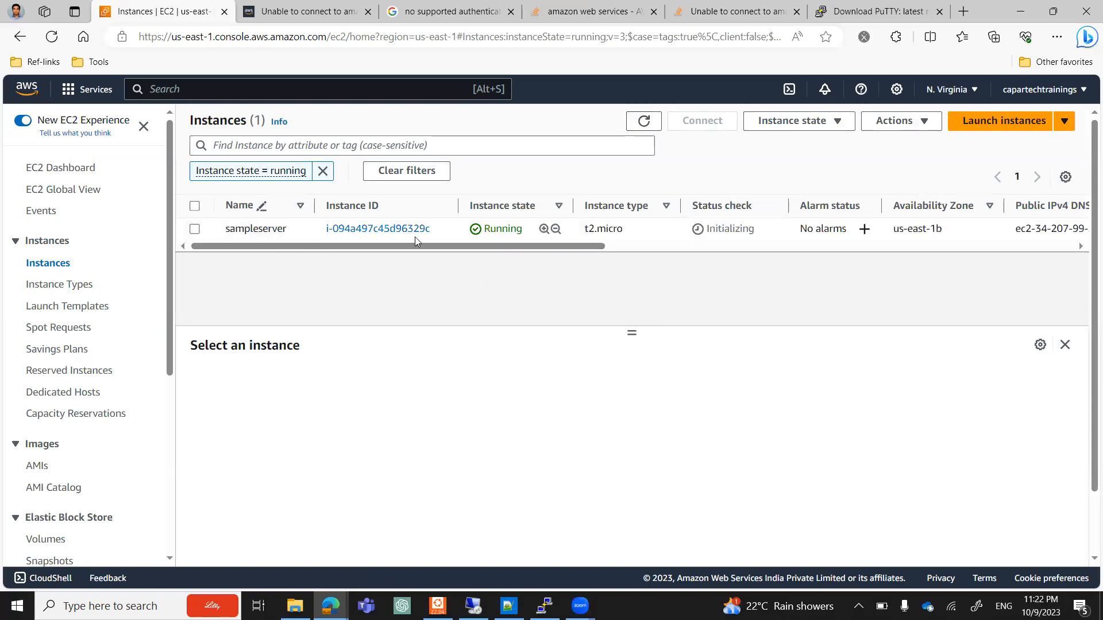
# Select the running sampleserver instance, show its security details, and open its launch-wizard-1 security group.
pyautogui.moveTo(527, 233); pyautogui.dragTo(481, 231)
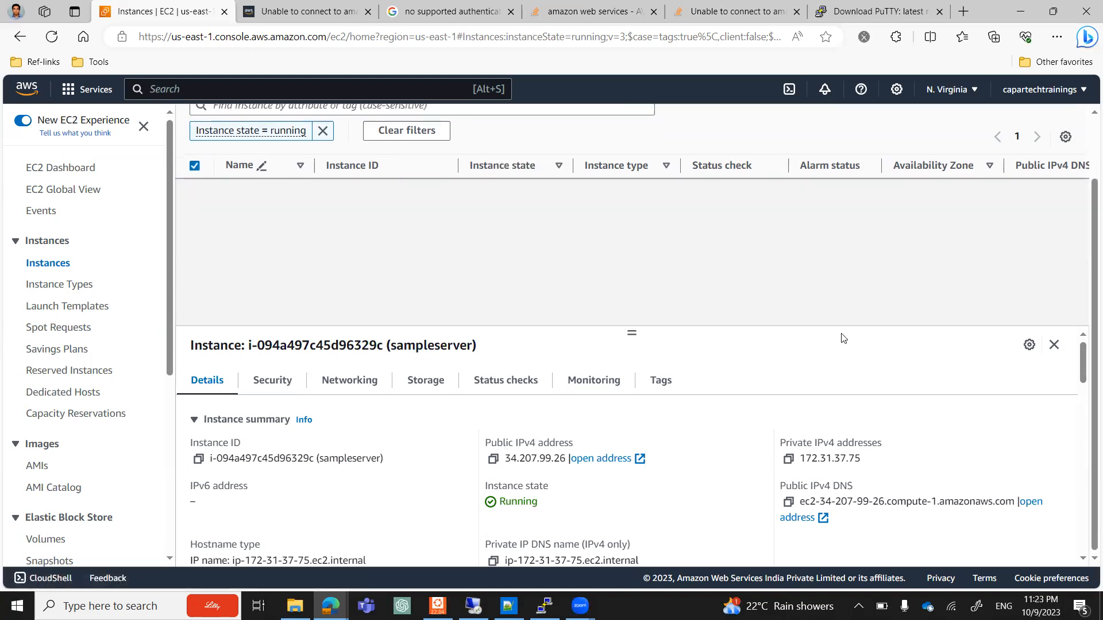
pyautogui.moveTo(632, 329); pyautogui.dragTo(642, 265)
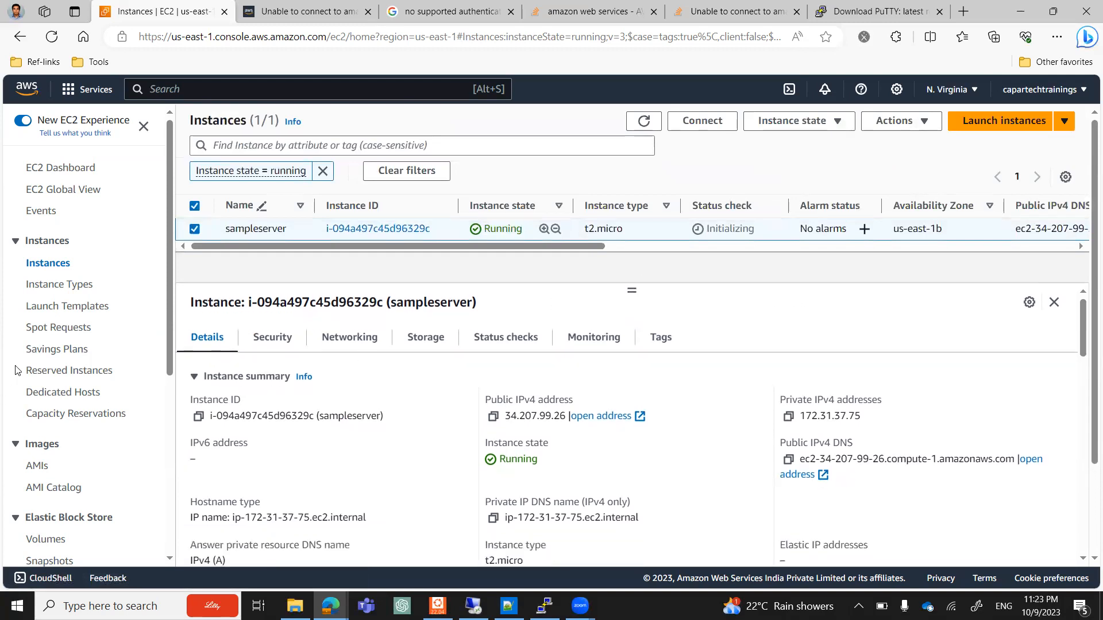
pyautogui.click(284, 333)
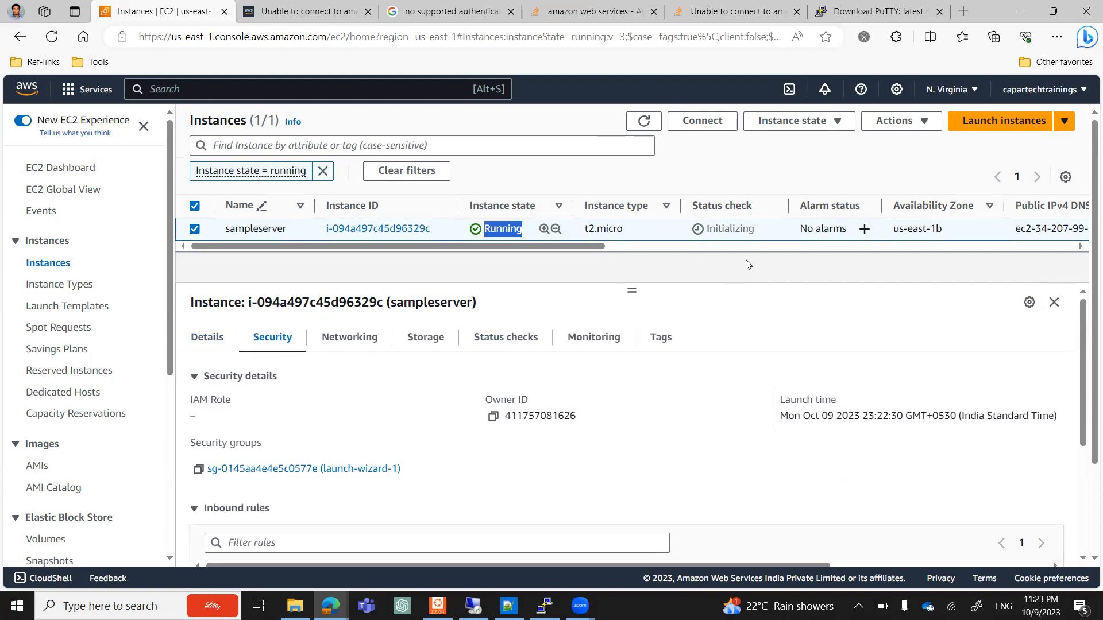
pyautogui.click(314, 468)
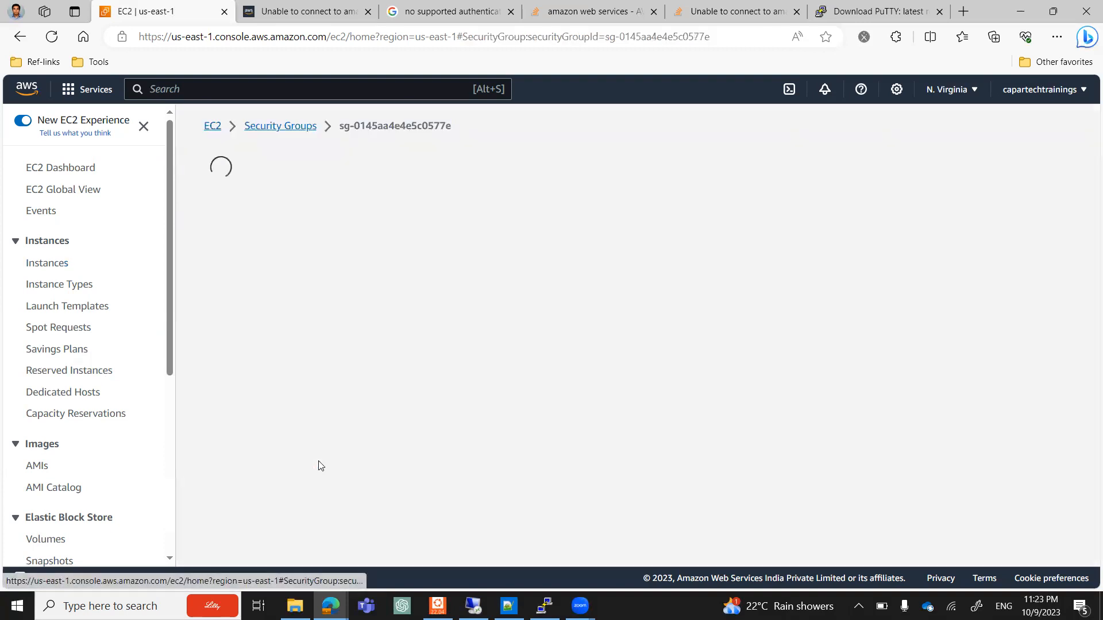
# Examine the launch-wizard-1 security group's inbound and outbound rules, including type, protocol, port range, and source or destination.
pyautogui.scroll(-1, 339, 408)
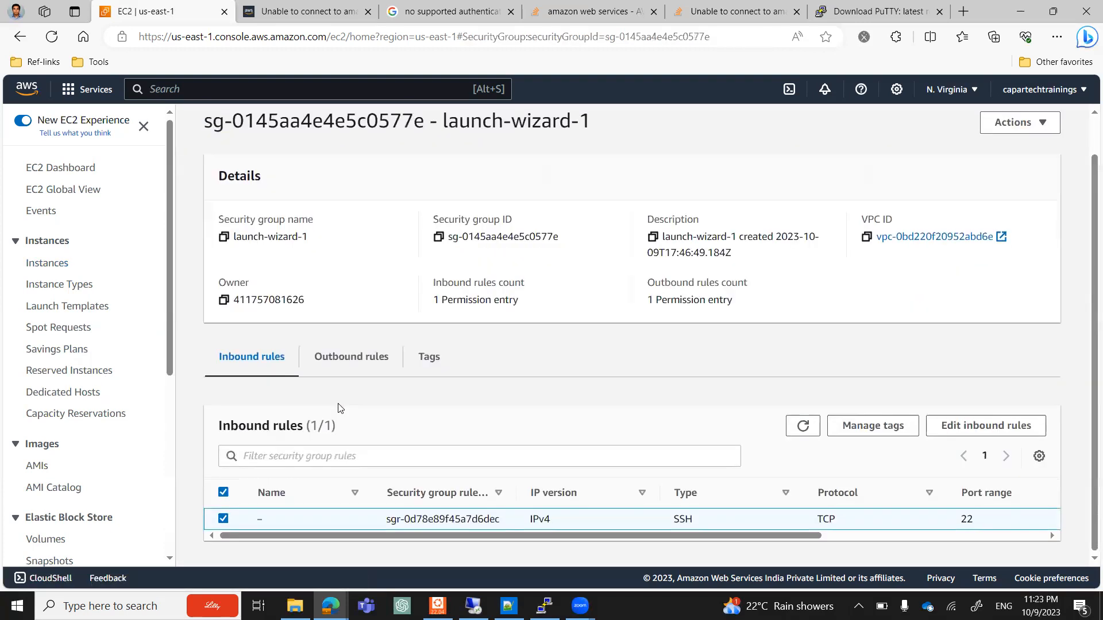
pyautogui.moveTo(767, 533); pyautogui.dragTo(402, 533)
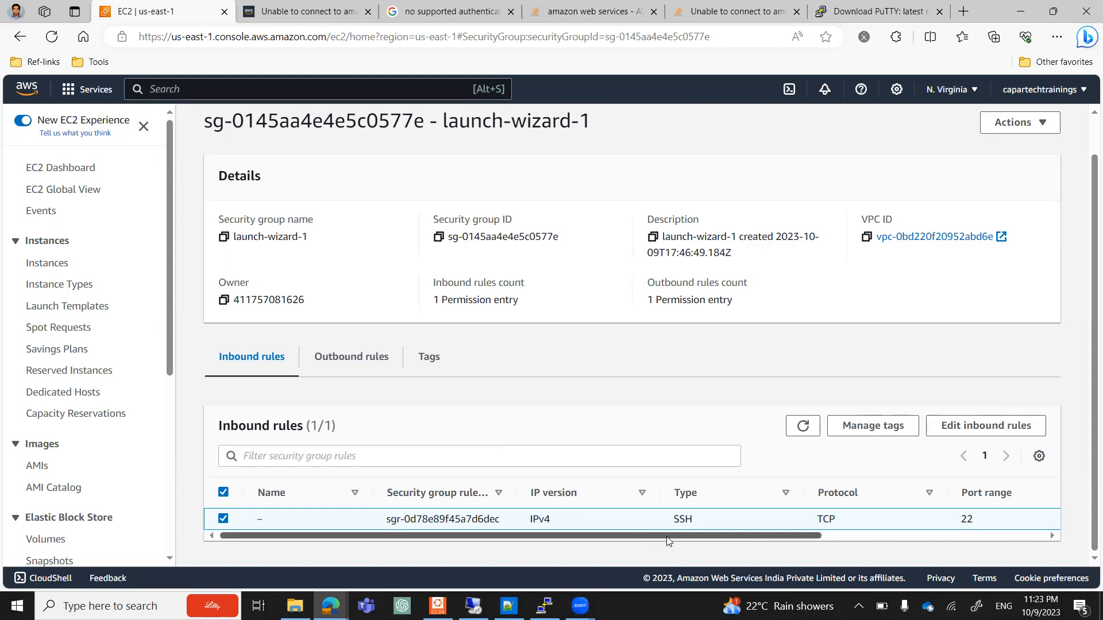
pyautogui.moveTo(669, 536); pyautogui.dragTo(815, 536)
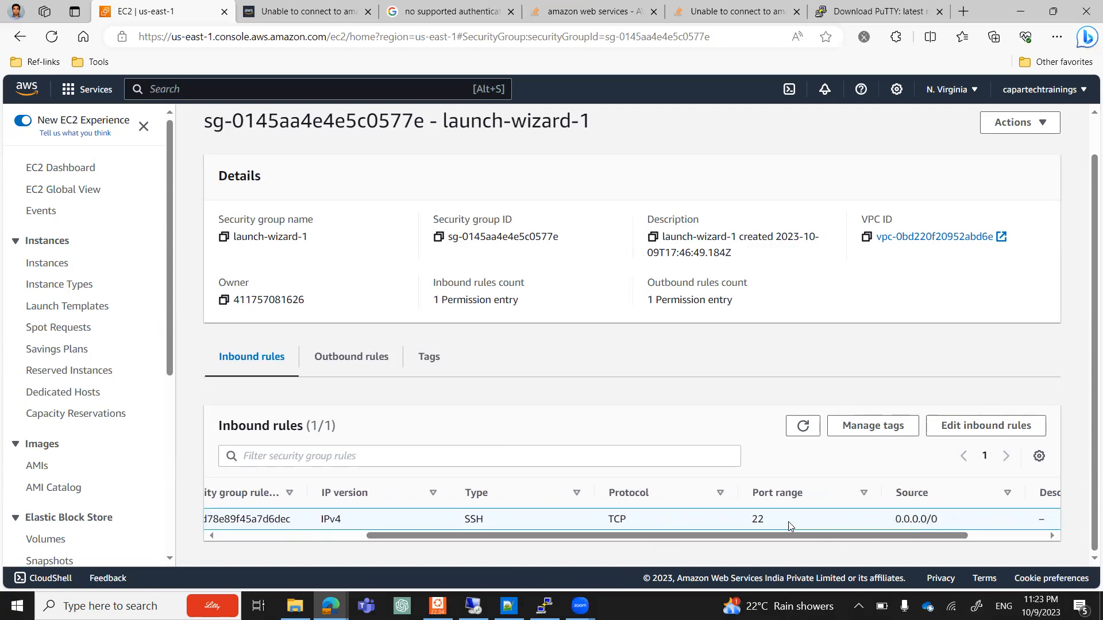
pyautogui.click(345, 356)
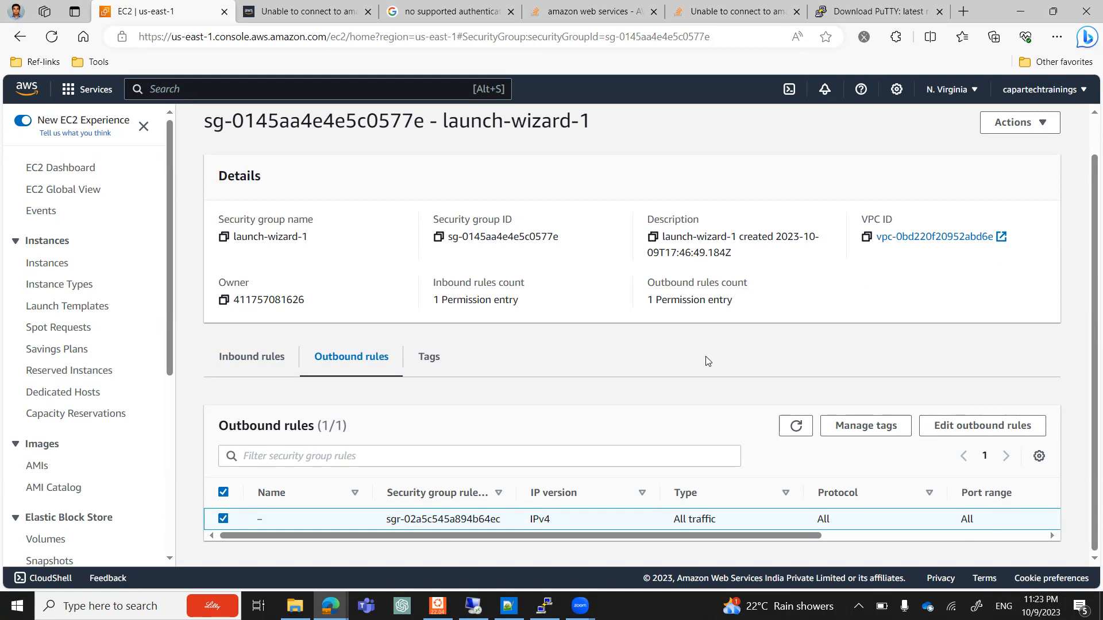
pyautogui.moveTo(802, 537); pyautogui.dragTo(905, 521)
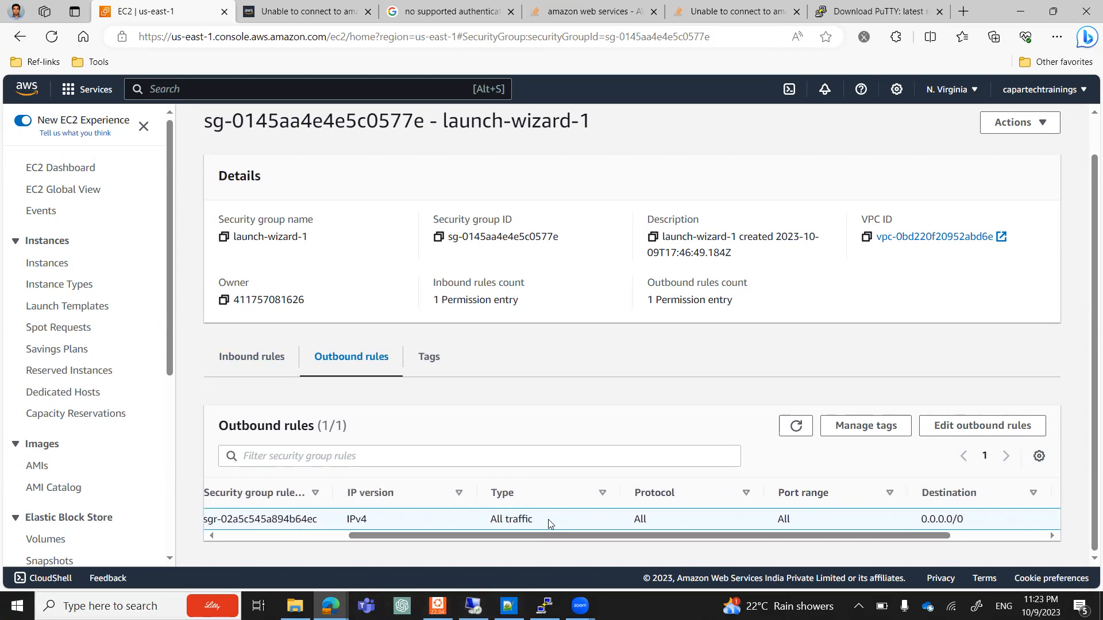
pyautogui.moveTo(831, 536); pyautogui.dragTo(806, 525)
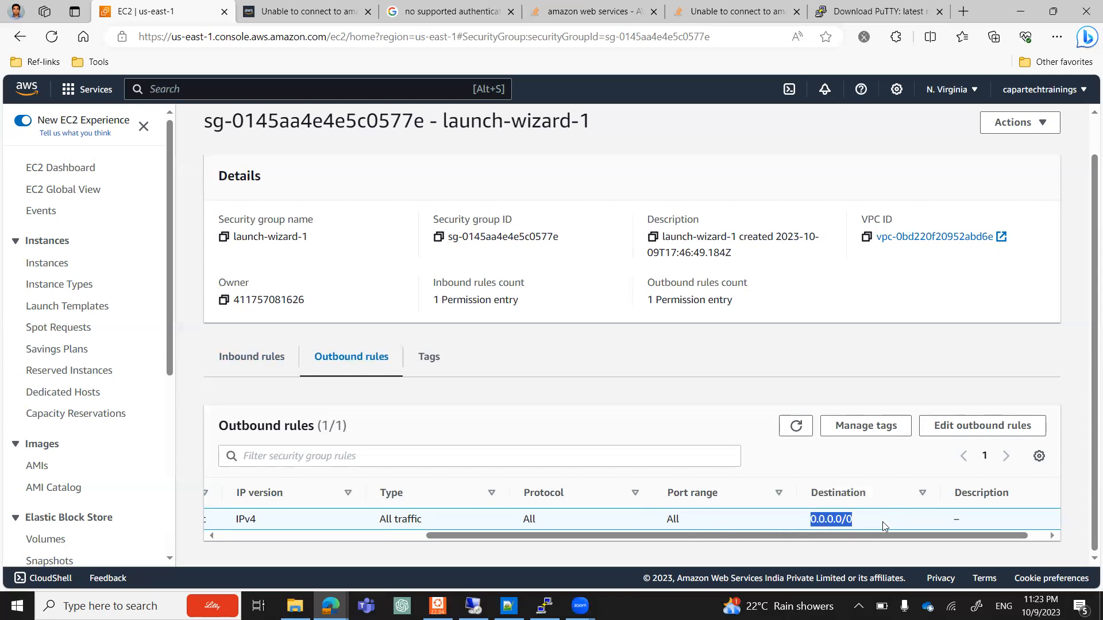
pyautogui.hscroll(-1, 943, 532)
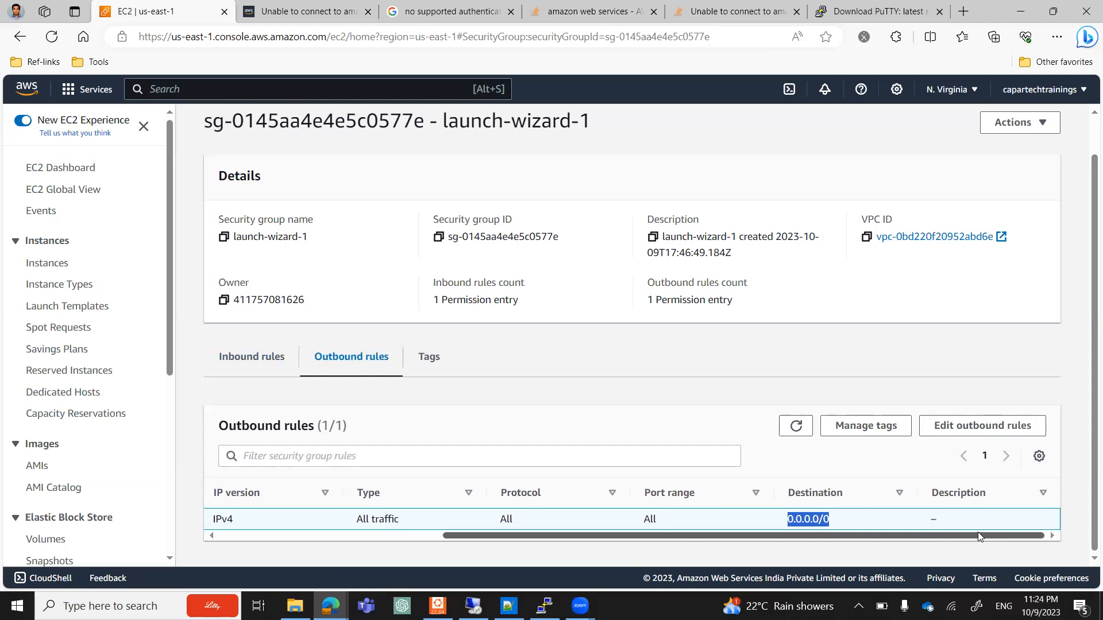
pyautogui.moveTo(887, 540); pyautogui.dragTo(581, 570)
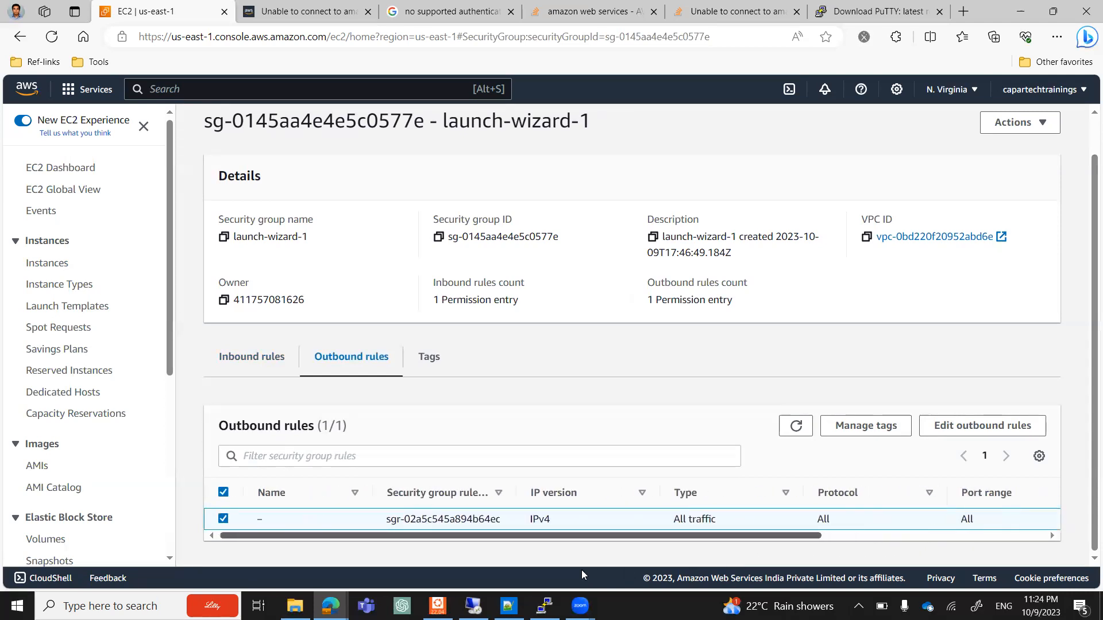
# Replace the SSH inbound rule with an All traffic rule from source Anywhere, 0.0.0.0/0, and save the rules.
pyautogui.click(251, 357)
pyautogui.scroll(-1, 690, 454)
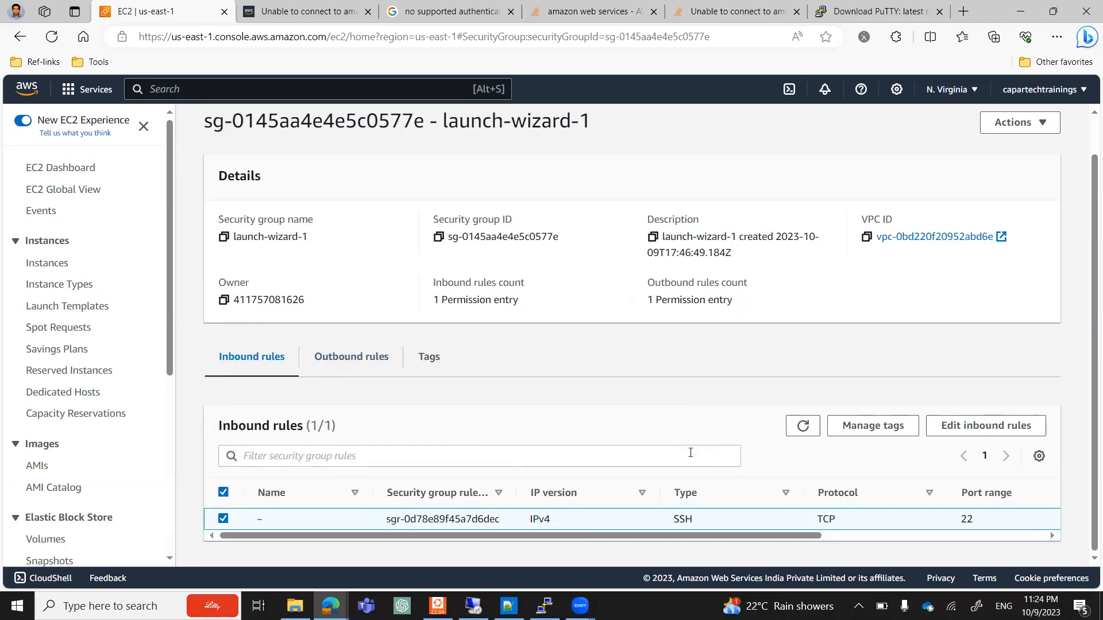
pyautogui.click(999, 432)
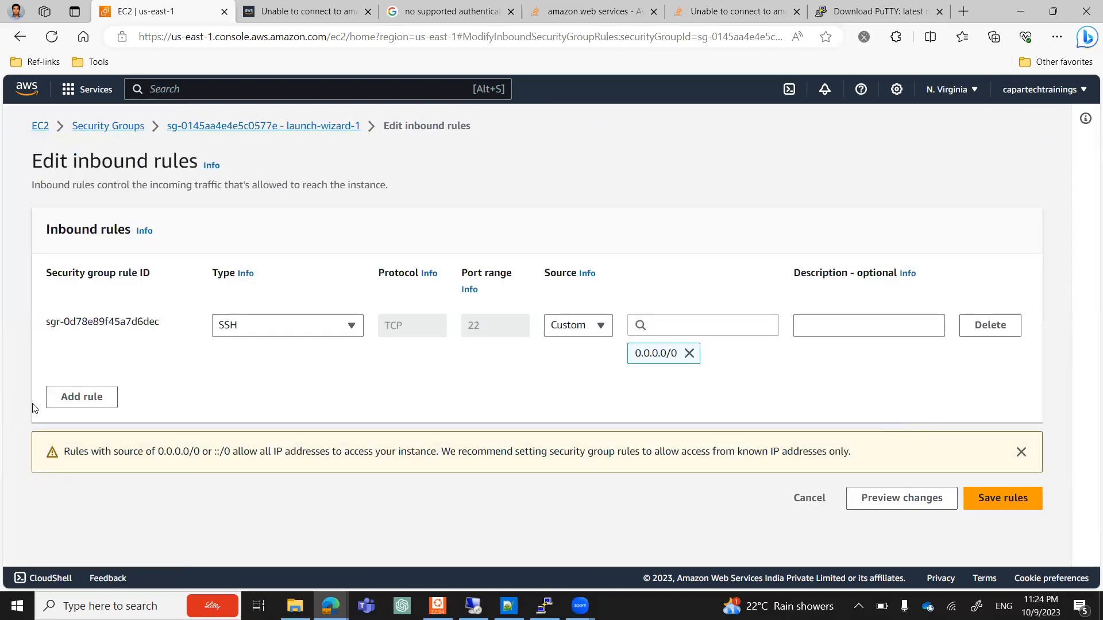
pyautogui.click(70, 403)
pyautogui.click(350, 400)
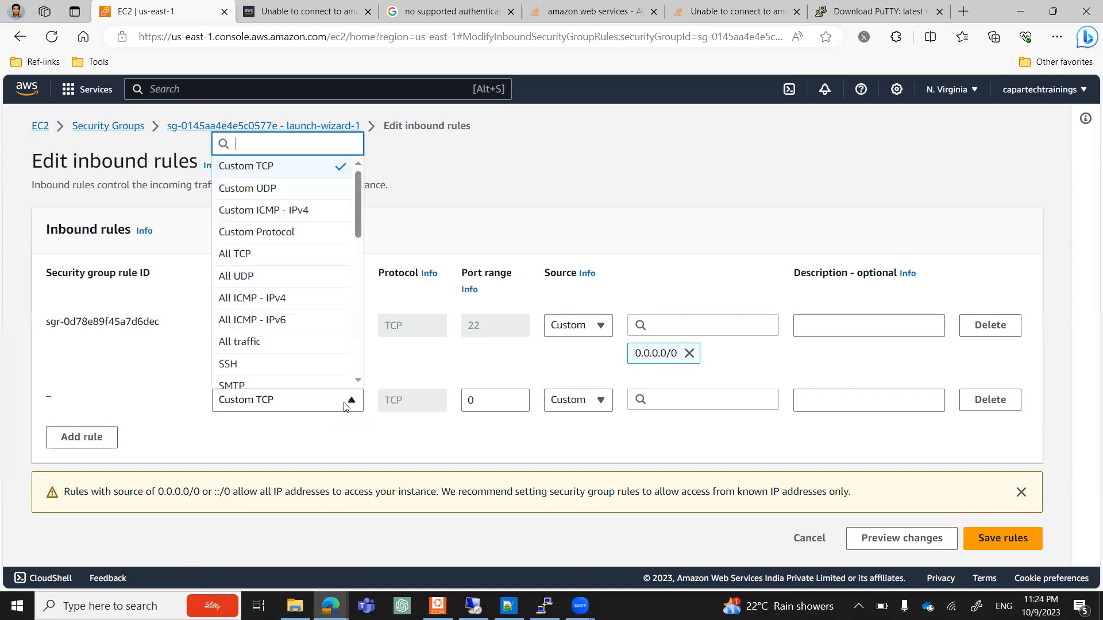
pyautogui.click(245, 344)
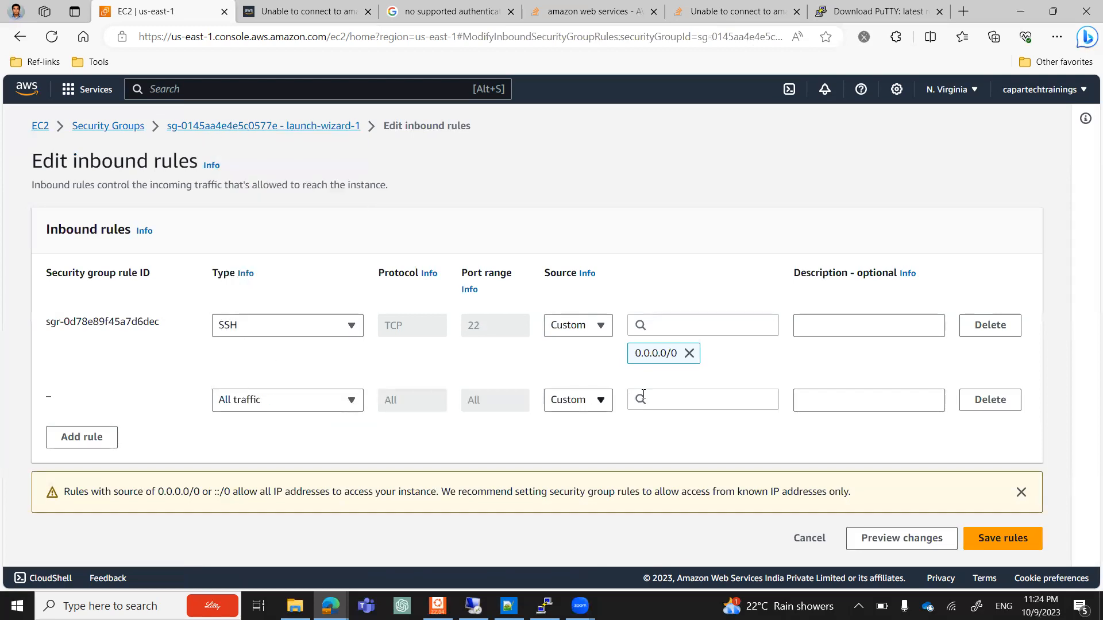
pyautogui.click(600, 400)
pyautogui.click(580, 446)
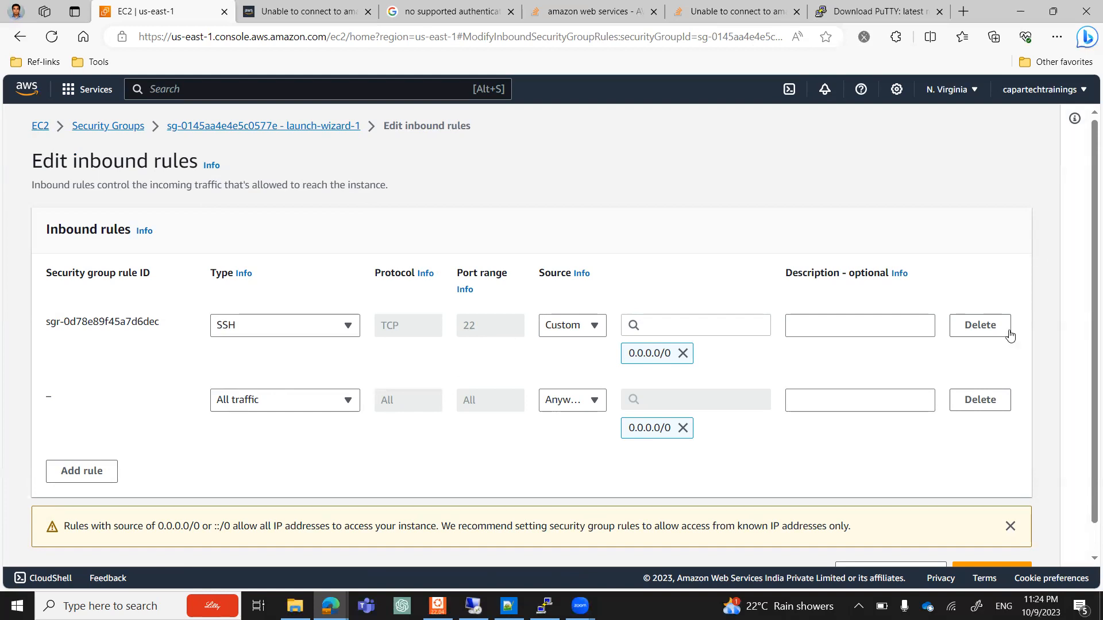
pyautogui.click(983, 325)
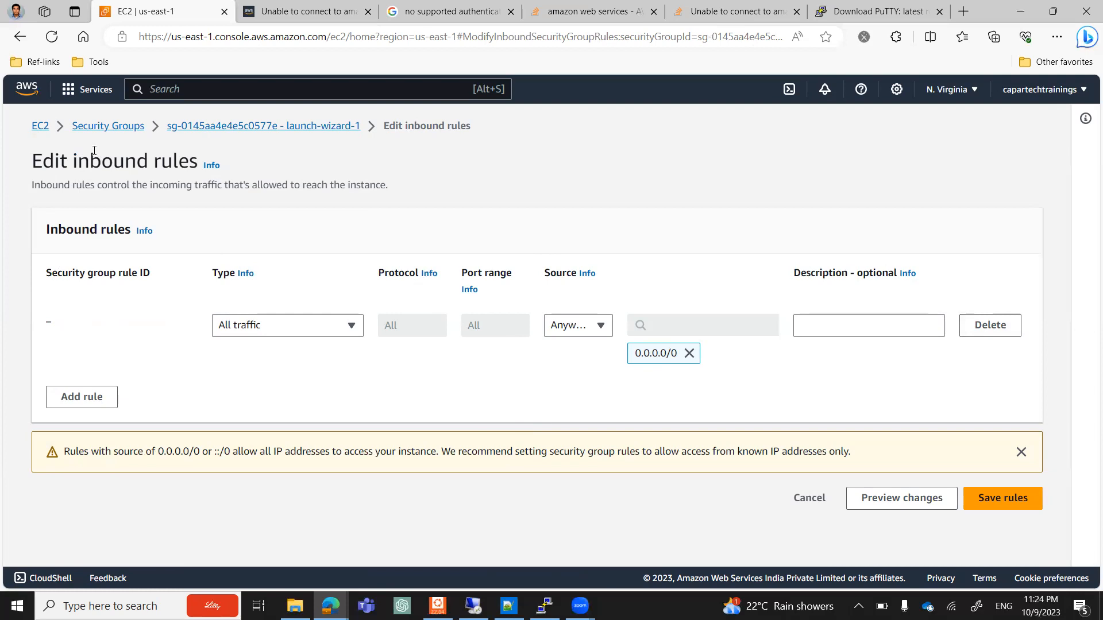
pyautogui.click(1021, 506)
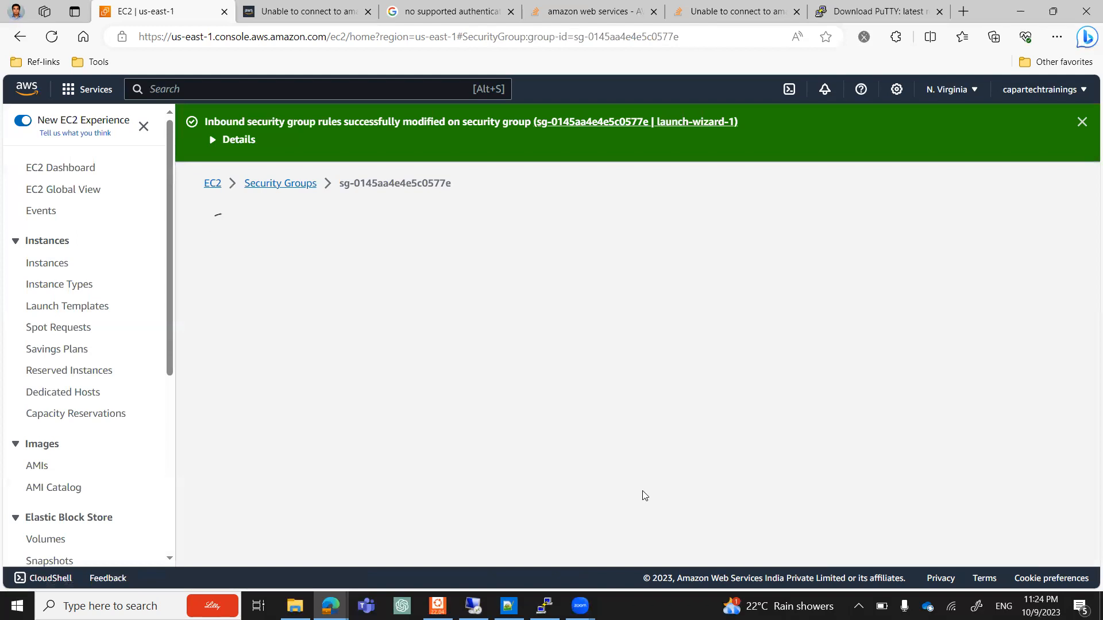
# Review the saved inbound rule's ID, type, protocol, port range and source.
pyautogui.scroll(-2, 400, 306)
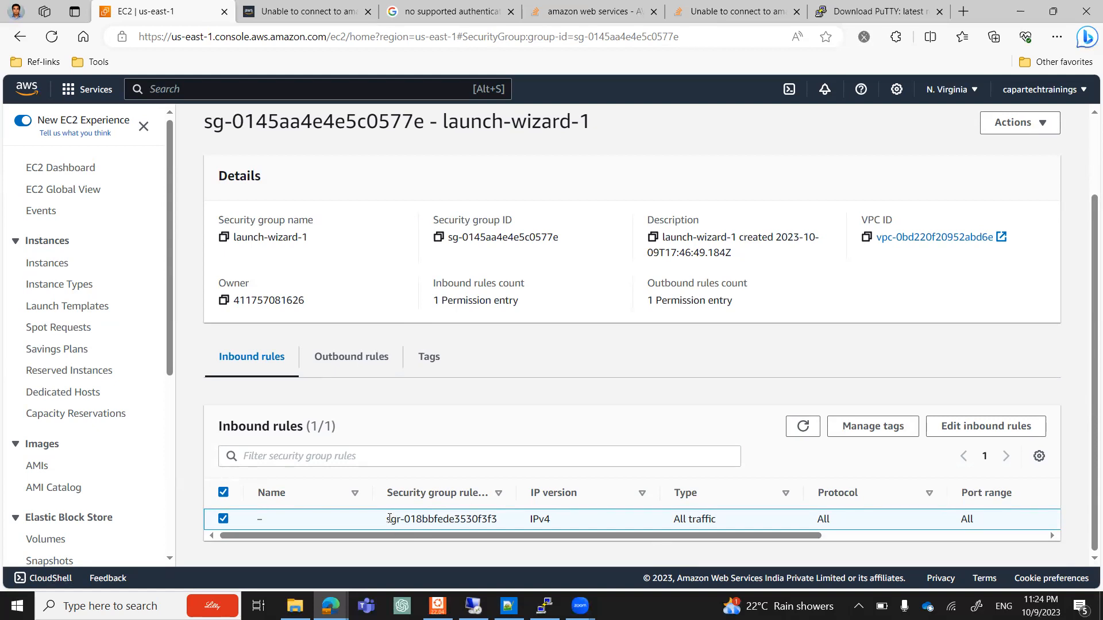
pyautogui.moveTo(396, 517); pyautogui.dragTo(504, 521)
pyautogui.moveTo(735, 537); pyautogui.dragTo(894, 533)
pyautogui.moveTo(434, 524); pyautogui.dragTo(491, 521)
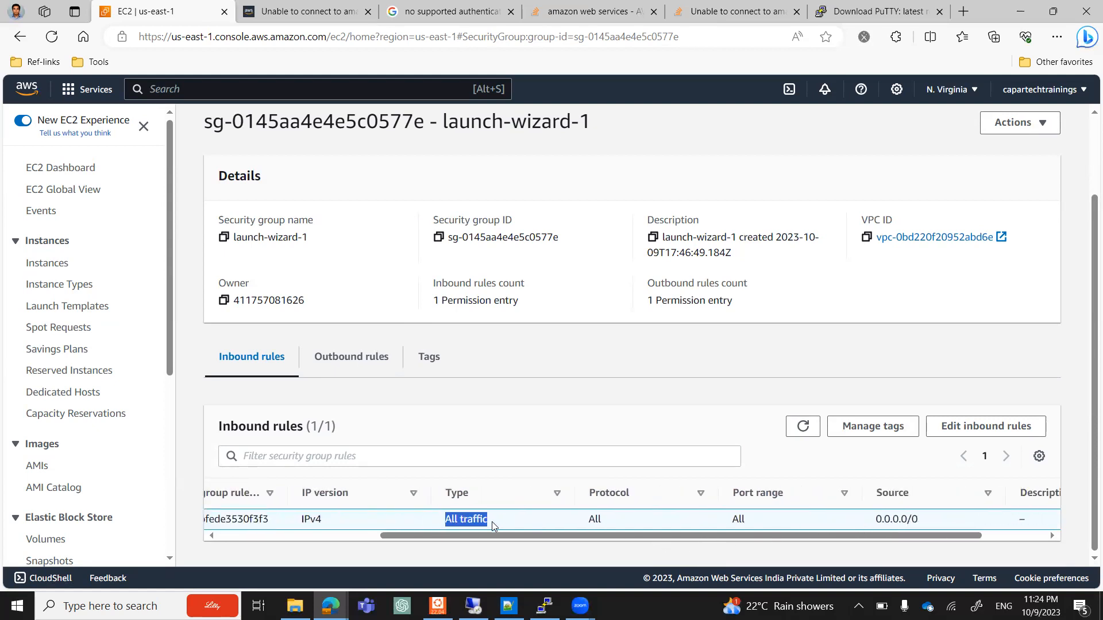
pyautogui.moveTo(584, 522); pyautogui.dragTo(612, 524)
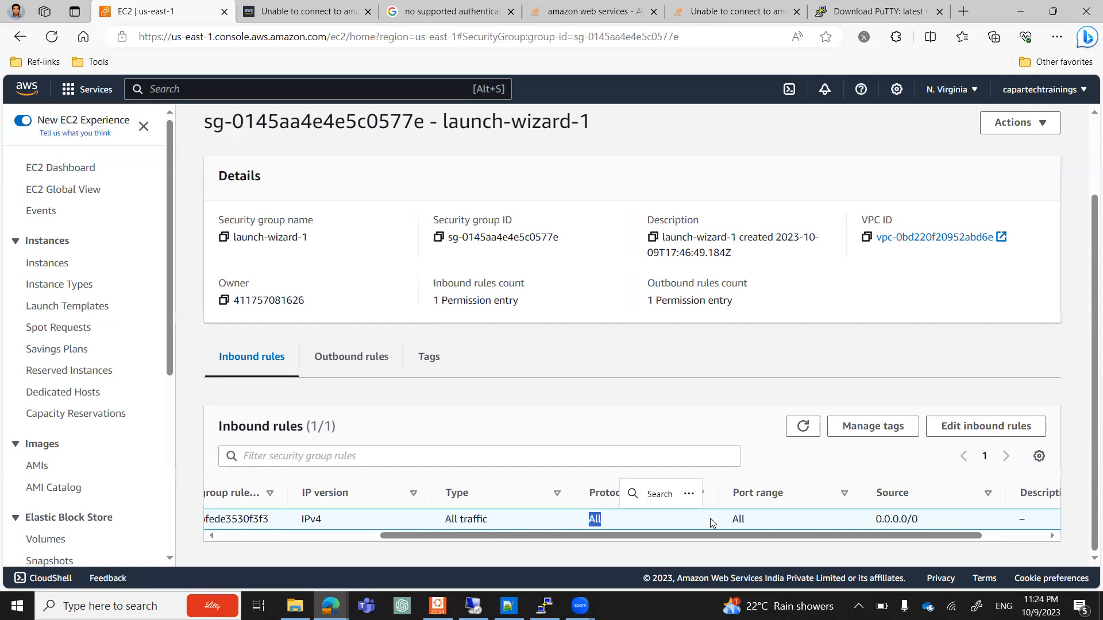
pyautogui.moveTo(748, 521); pyautogui.dragTo(731, 522)
pyautogui.moveTo(927, 537); pyautogui.dragTo(968, 534)
pyautogui.moveTo(873, 521); pyautogui.dragTo(816, 522)
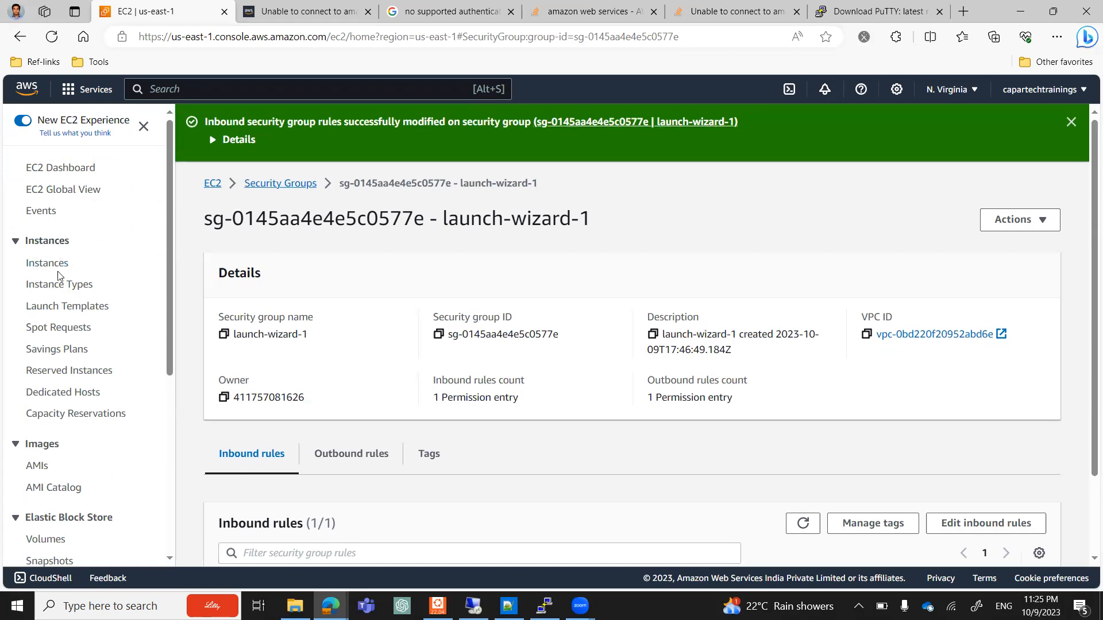
# Return to the EC2 instances list and filter it by Instance state = running.
pyautogui.click(54, 267)
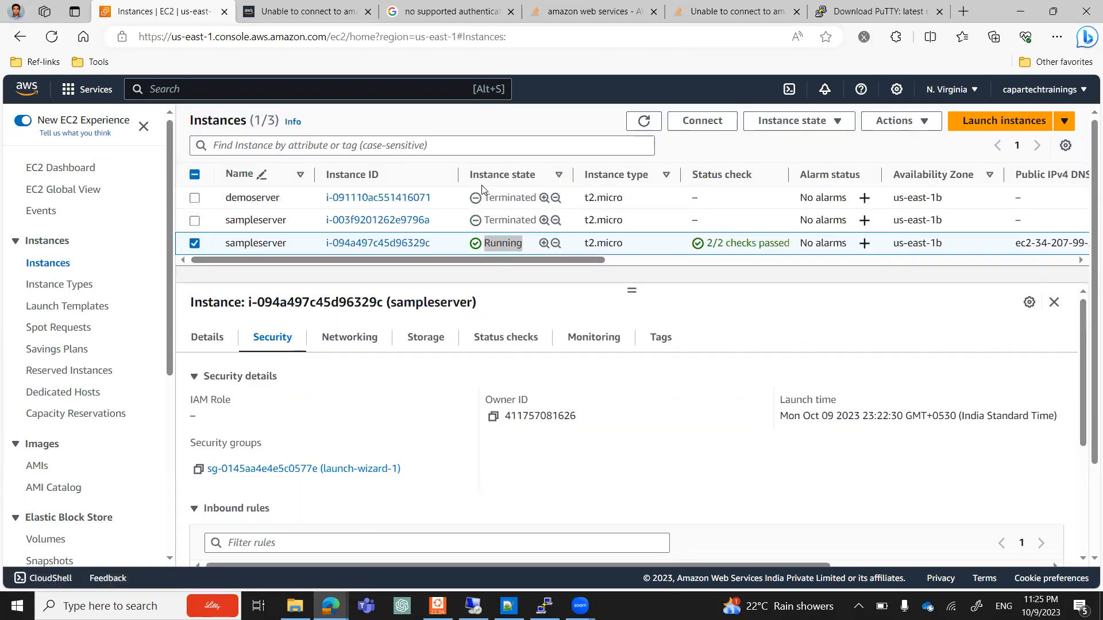
pyautogui.click(402, 146)
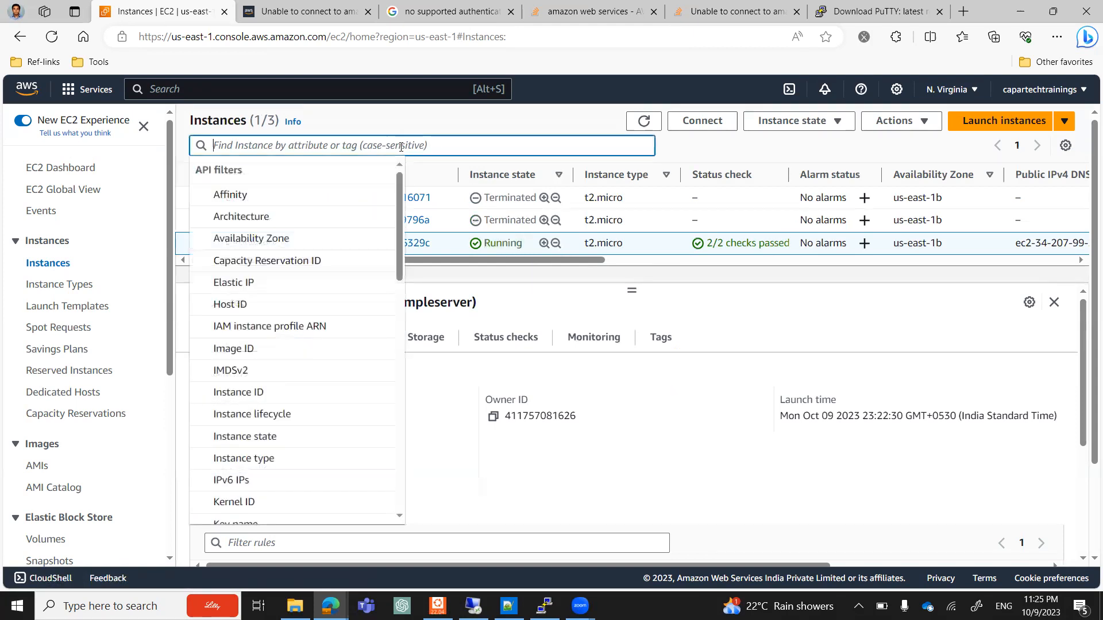
pyautogui.scroll(-4, 356, 205)
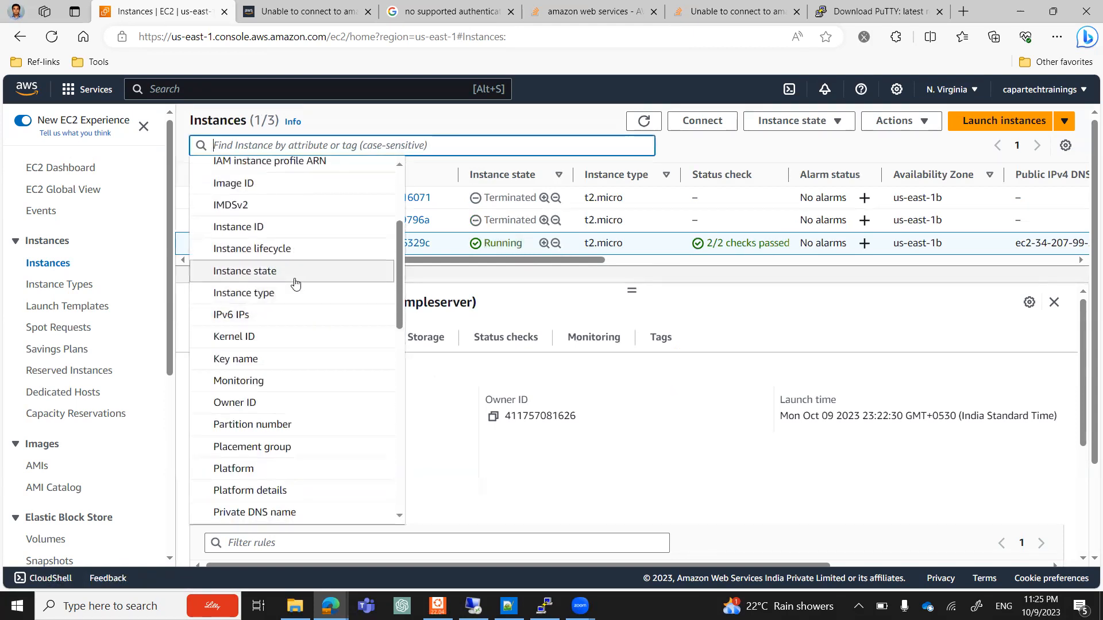
pyautogui.click(296, 283)
pyautogui.click(281, 266)
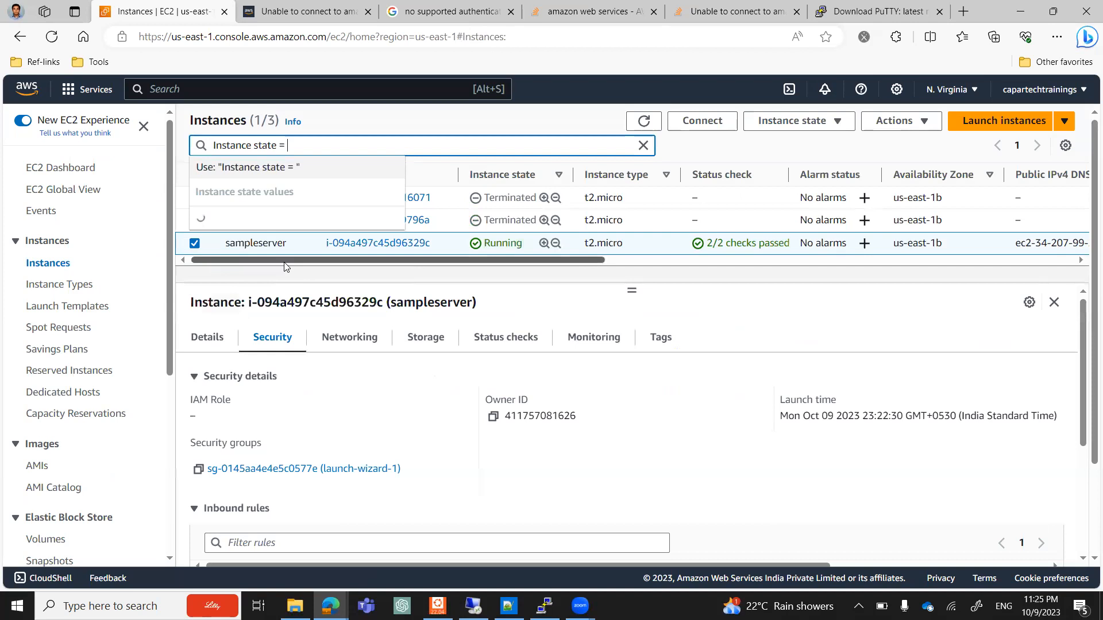
pyautogui.click(320, 216)
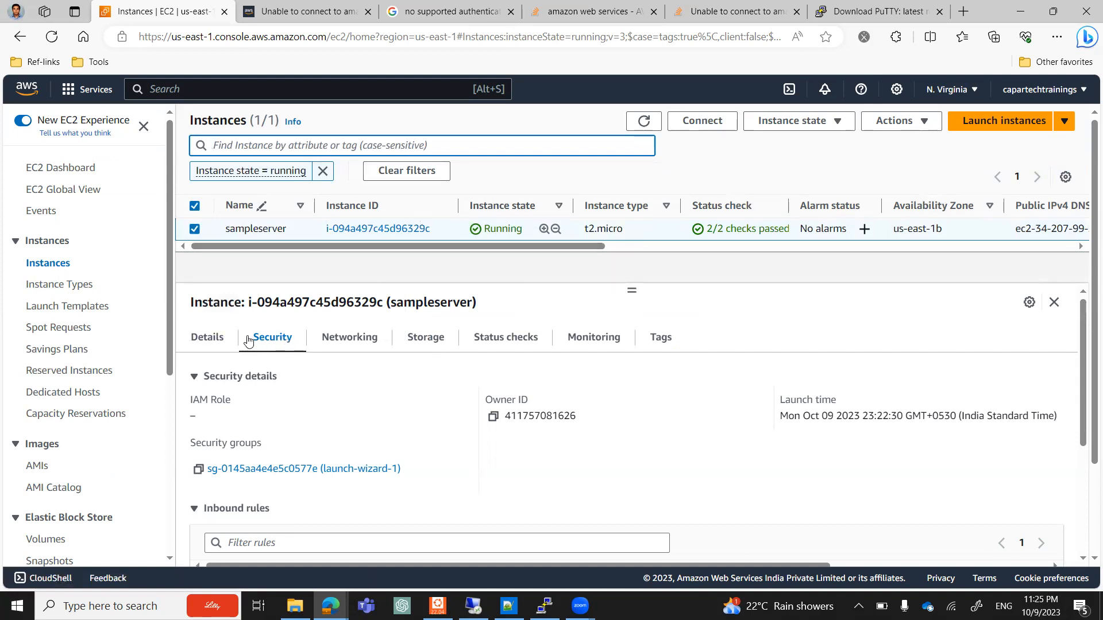
# Show the details of the running sampleserver instance and copy its public IPv4 address.
pyautogui.click(198, 340)
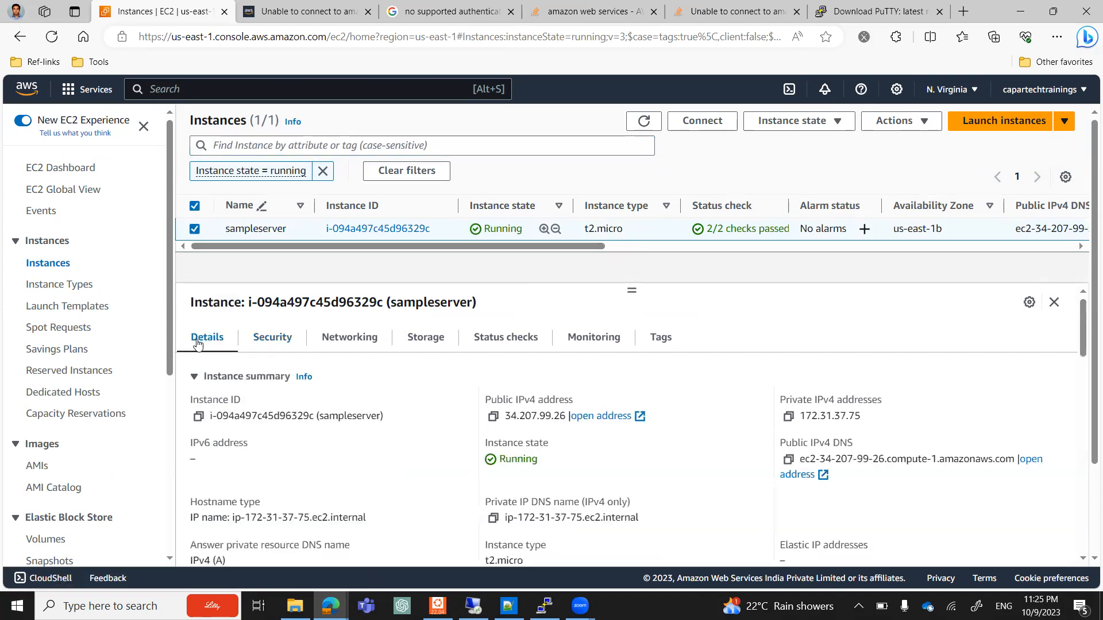
pyautogui.moveTo(480, 405); pyautogui.dragTo(583, 397)
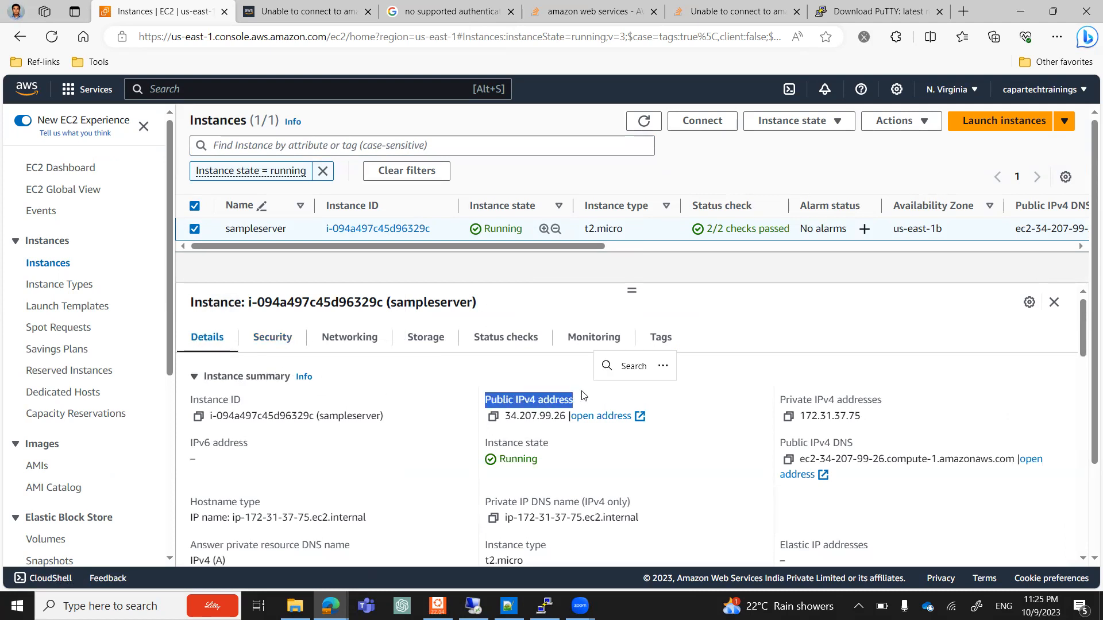
pyautogui.click(493, 417)
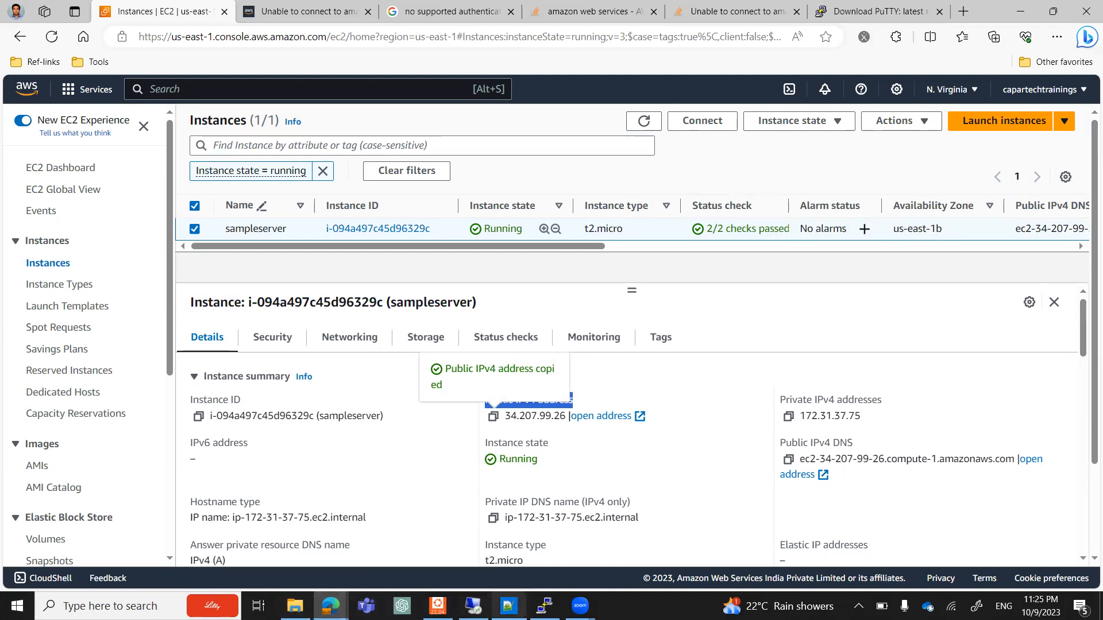
# Dismiss the old PuTTY error and start putty from the Downloads folder with 34.207.99.26 as the host name.
pyautogui.click(544, 606)
pyautogui.click(675, 361)
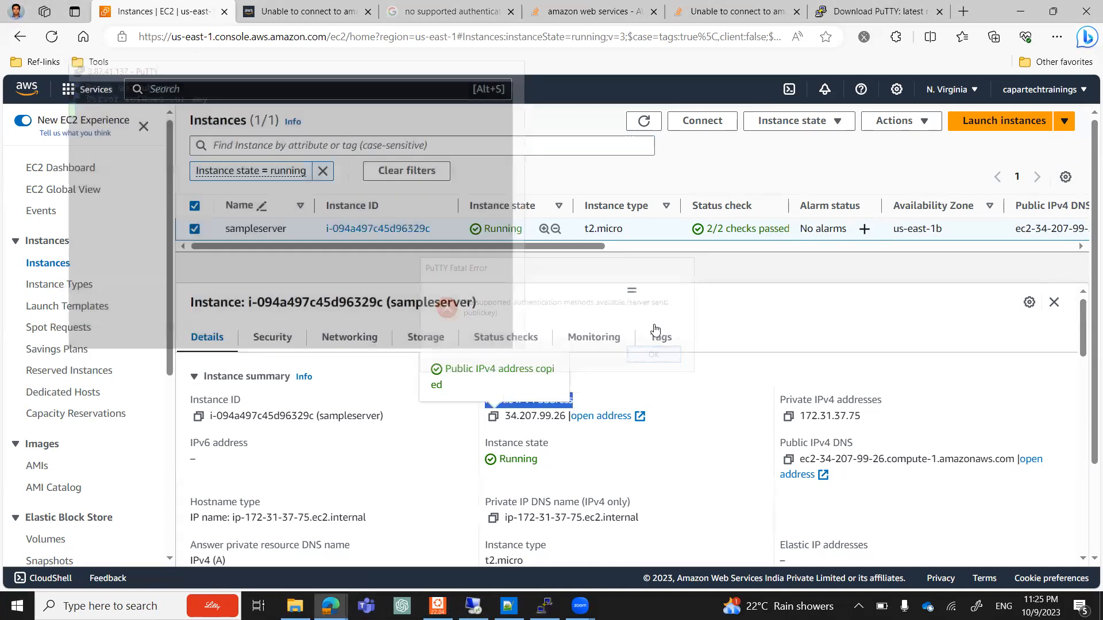
pyautogui.click(294, 606)
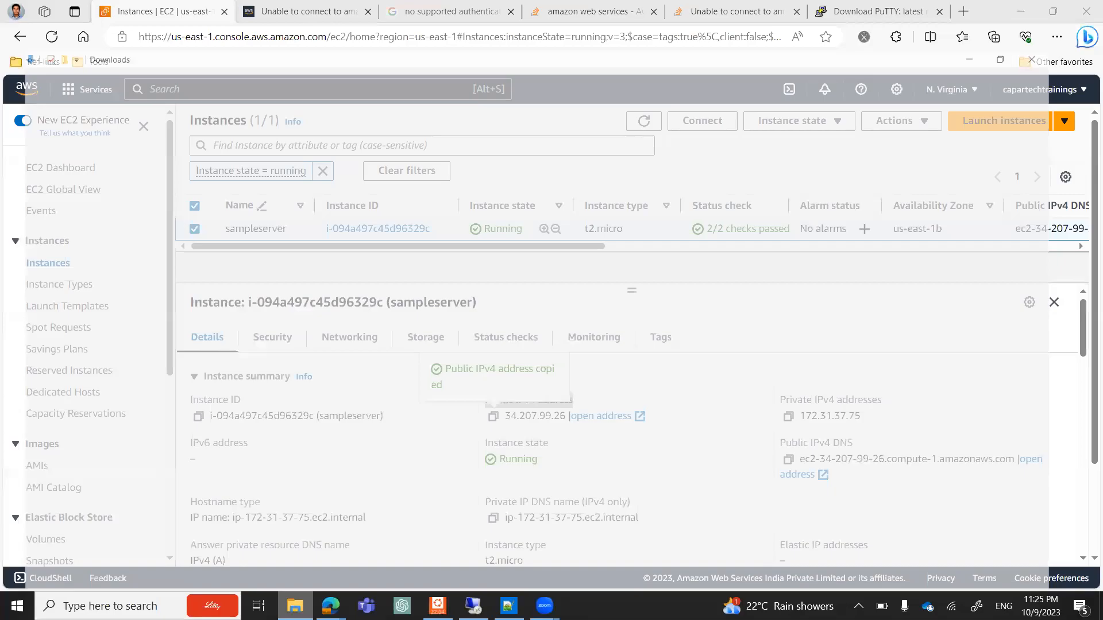
pyautogui.doubleClick(175, 142)
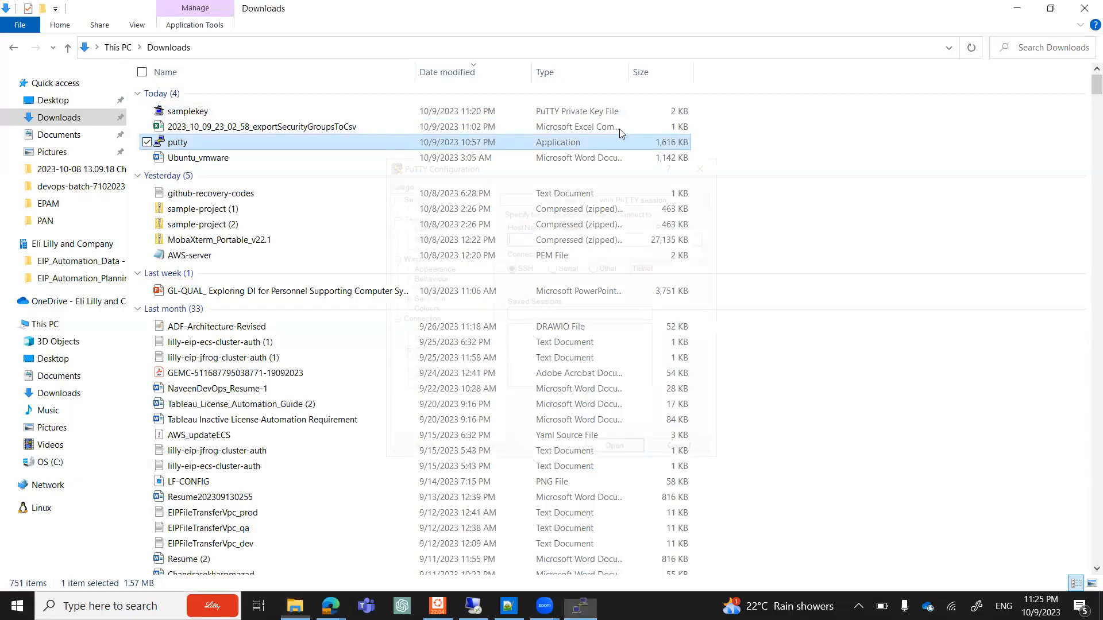
pyautogui.click(1020, 9)
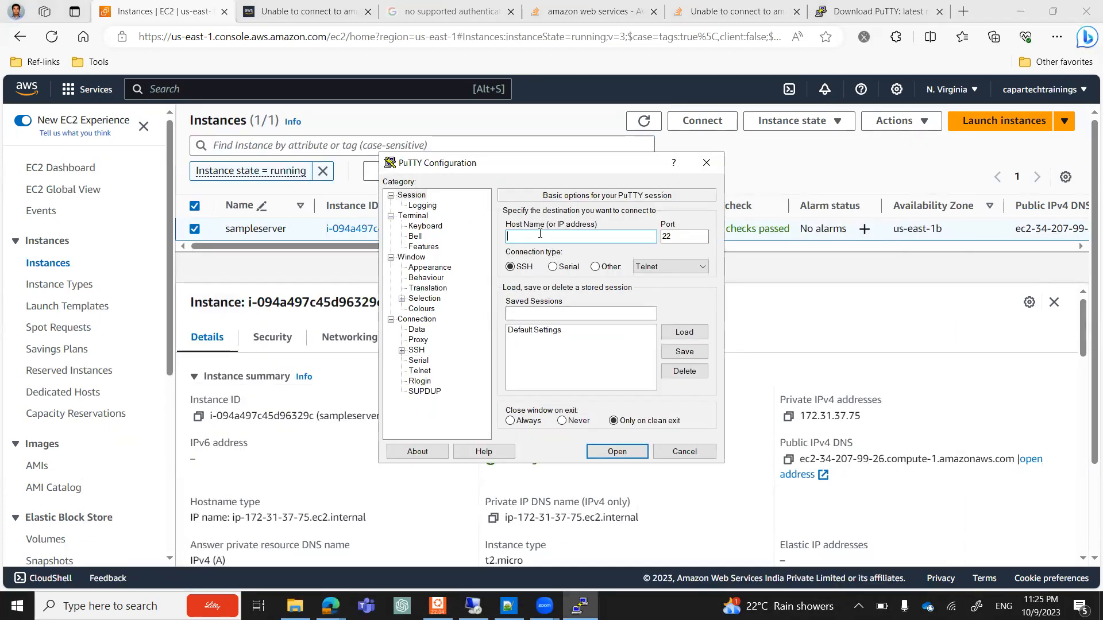
pyautogui.hotkey('ctrl', 'v')
pyautogui.moveTo(553, 236); pyautogui.dragTo(493, 240)
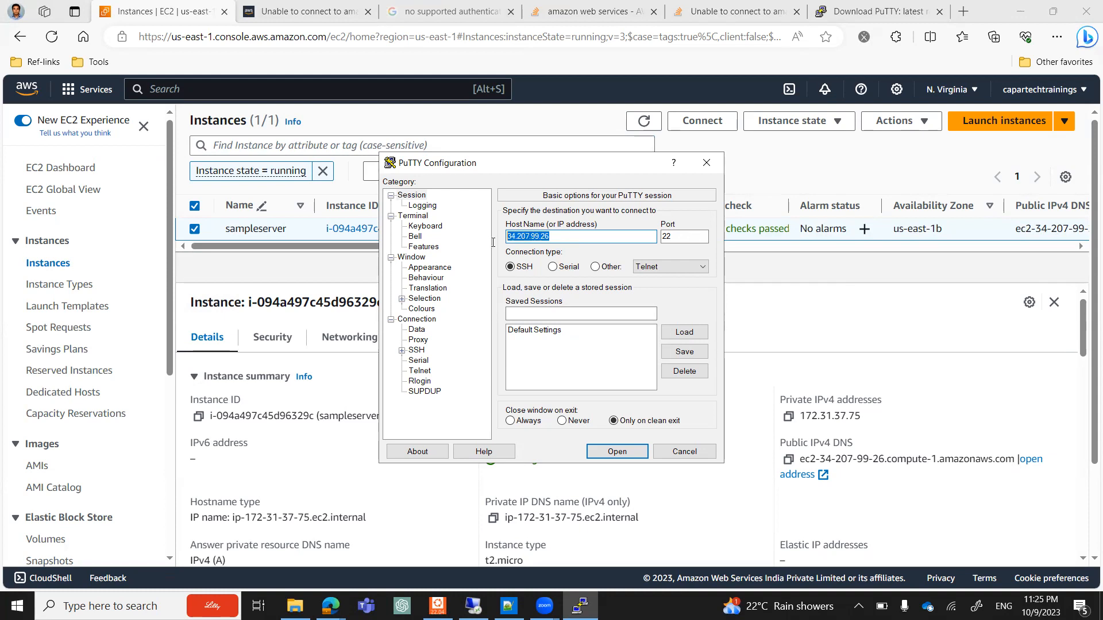
# Set samplekey from the Downloads folder as the private key file in the SSH authentication credentials.
pyautogui.click(403, 351)
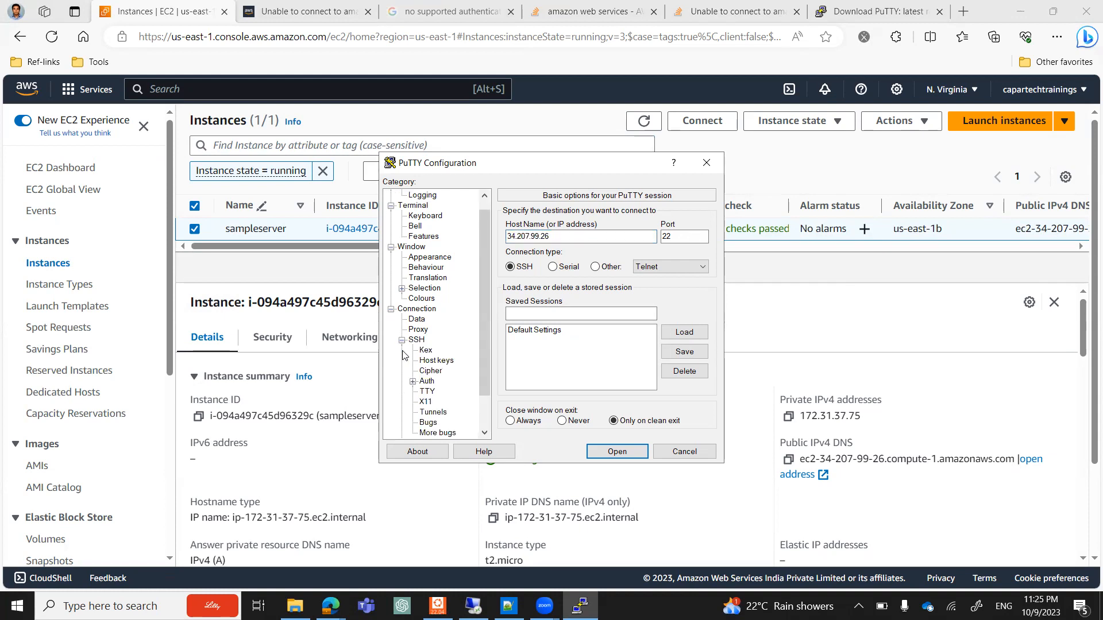
pyautogui.scroll(-1, 457, 372)
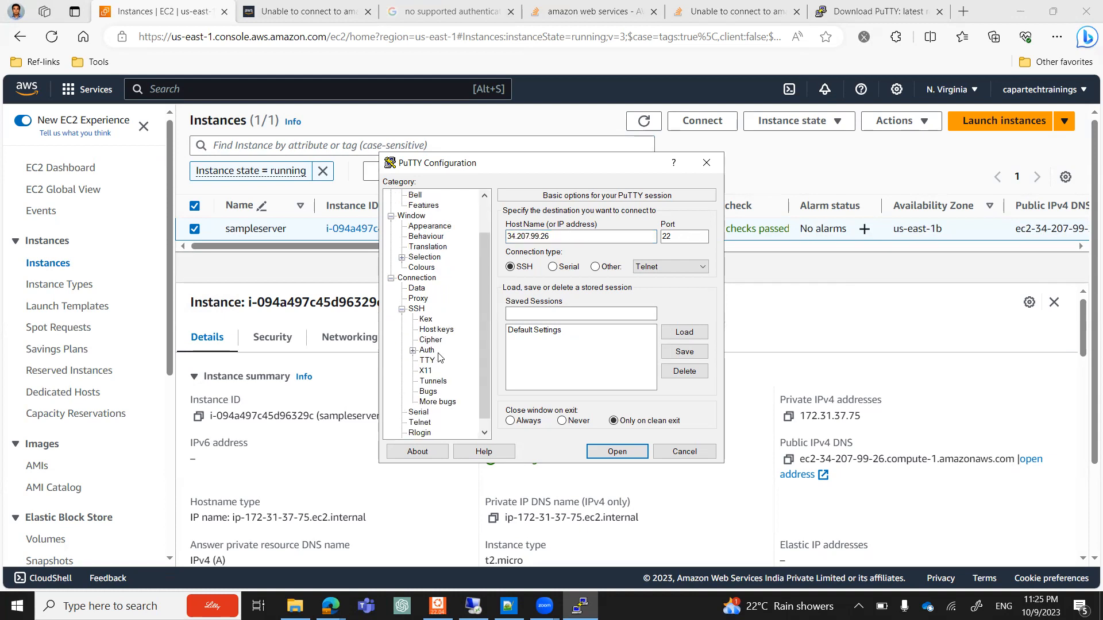
pyautogui.click(412, 350)
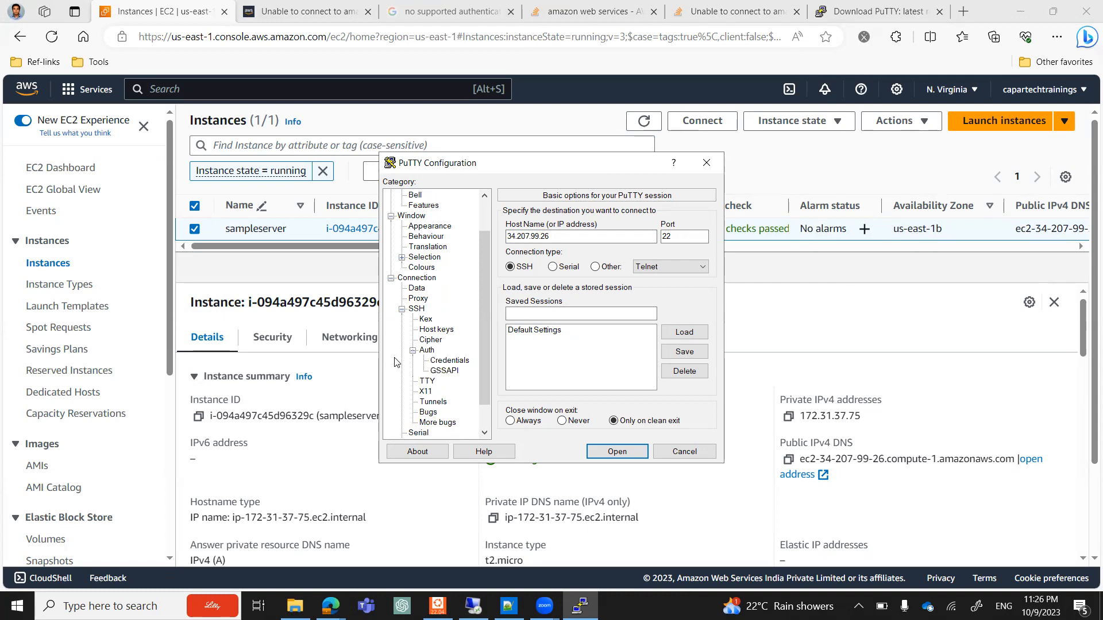
pyautogui.click(460, 362)
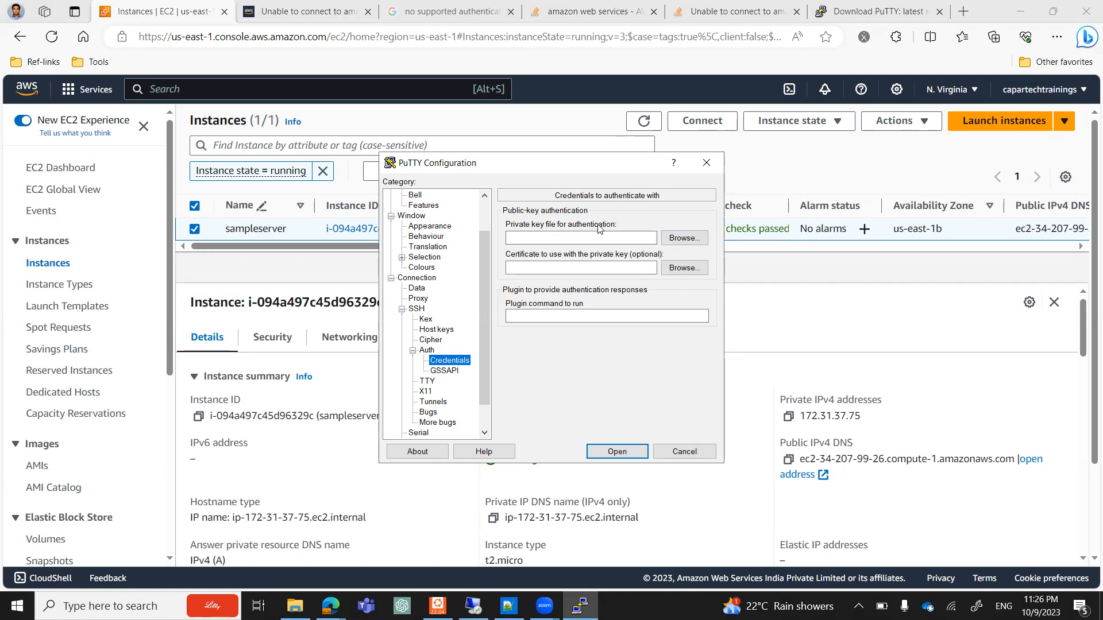
pyautogui.click(676, 241)
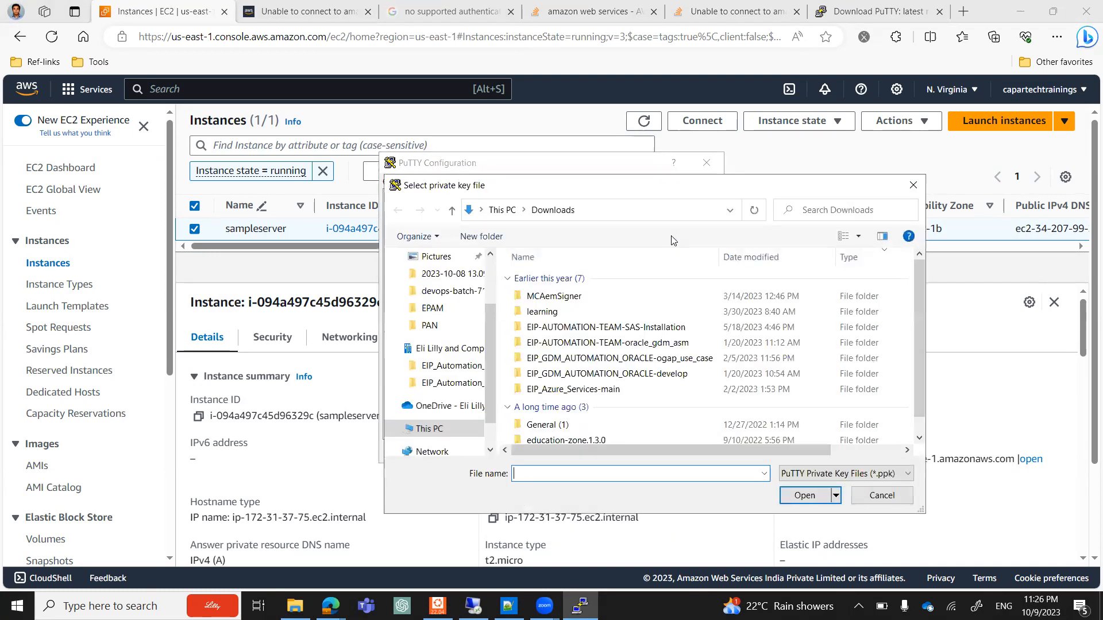
pyautogui.click(550, 296)
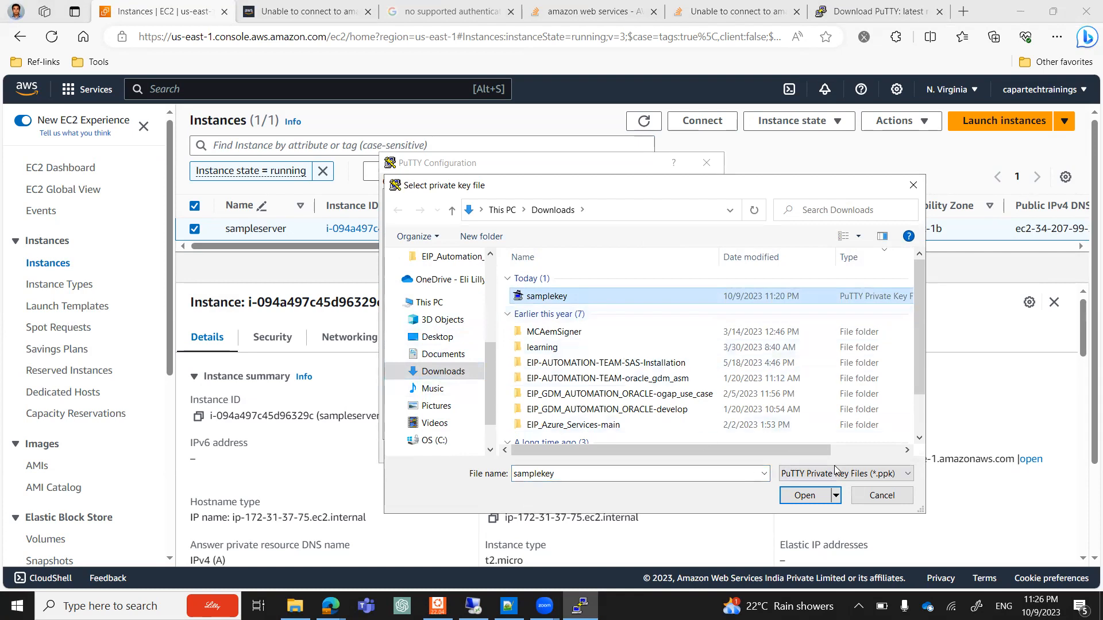
pyautogui.click(798, 493)
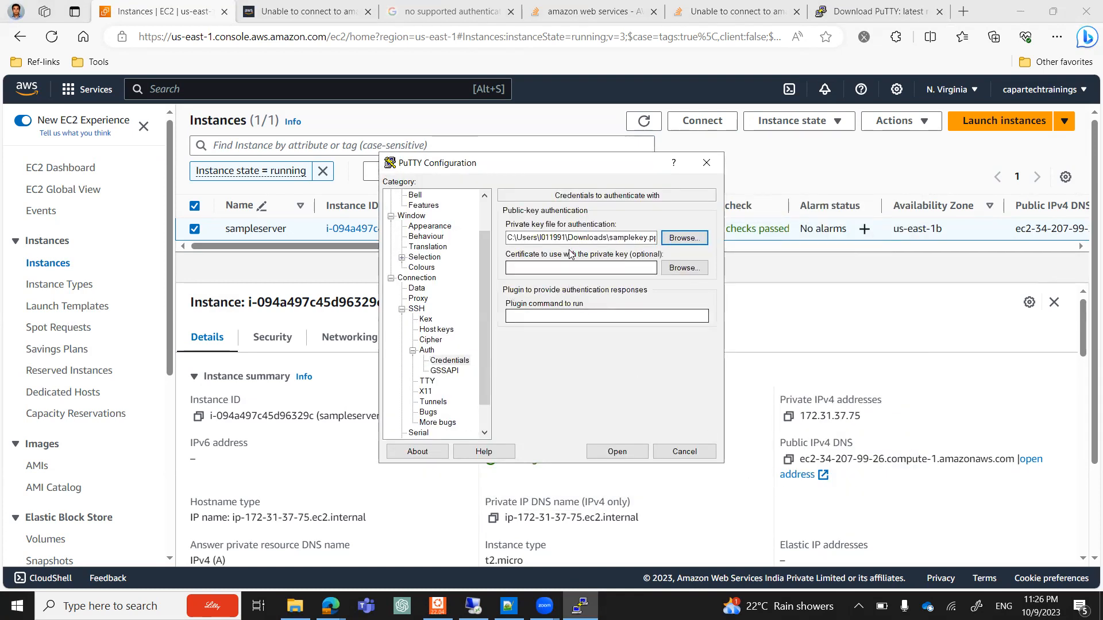
pyautogui.moveTo(573, 238); pyautogui.dragTo(660, 240)
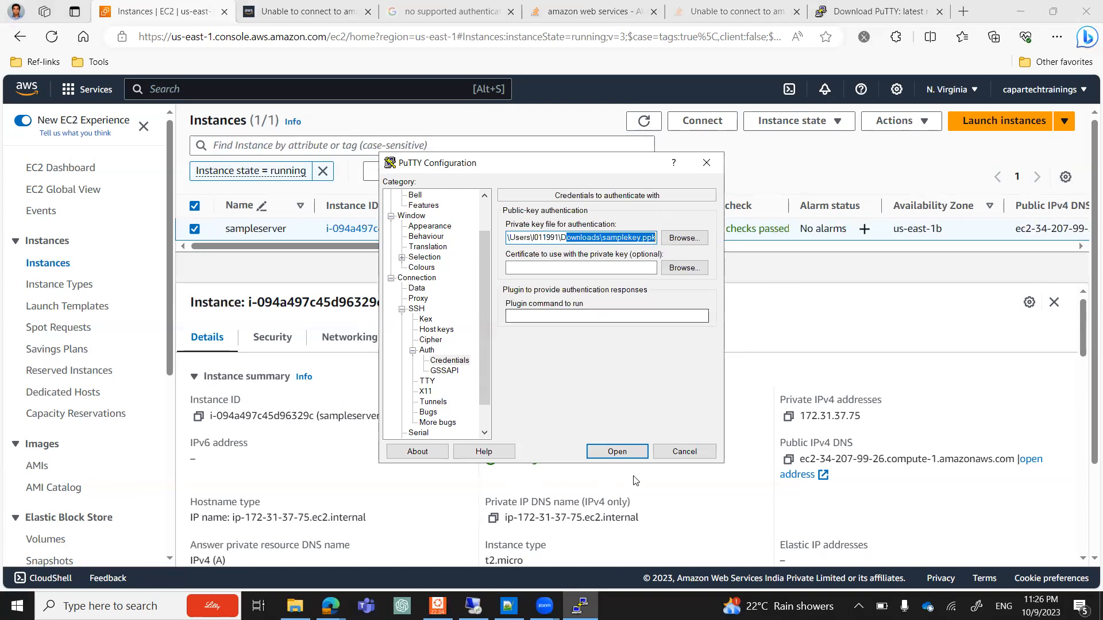
# Open the SSH session, accept the server's host key, and log in as ubuntu in the maximized terminal.
pyautogui.click(622, 453)
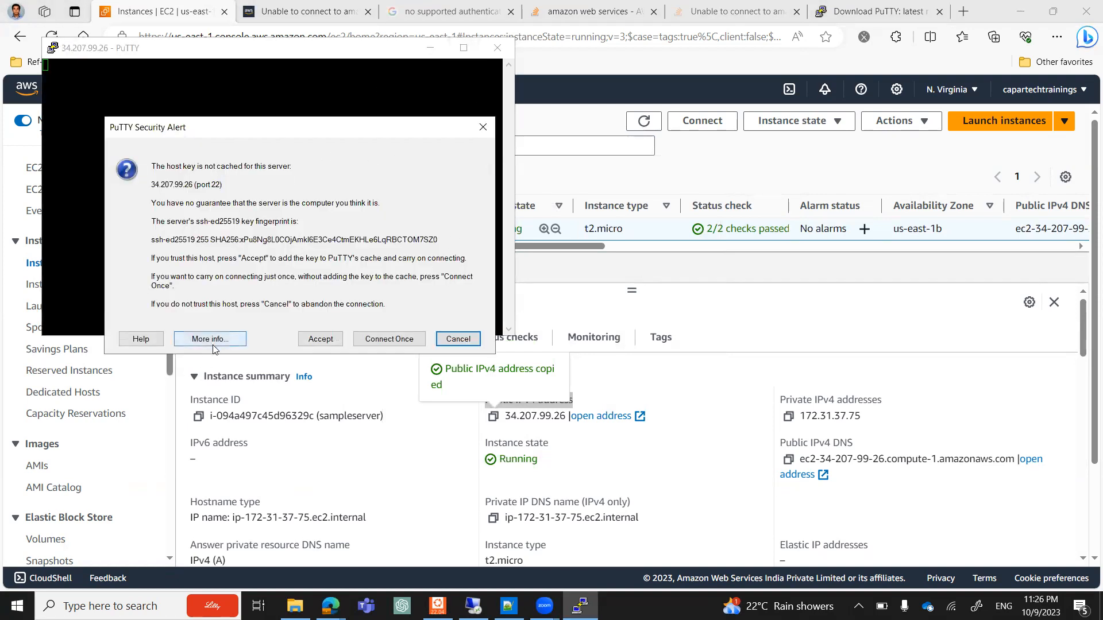
pyautogui.click(317, 338)
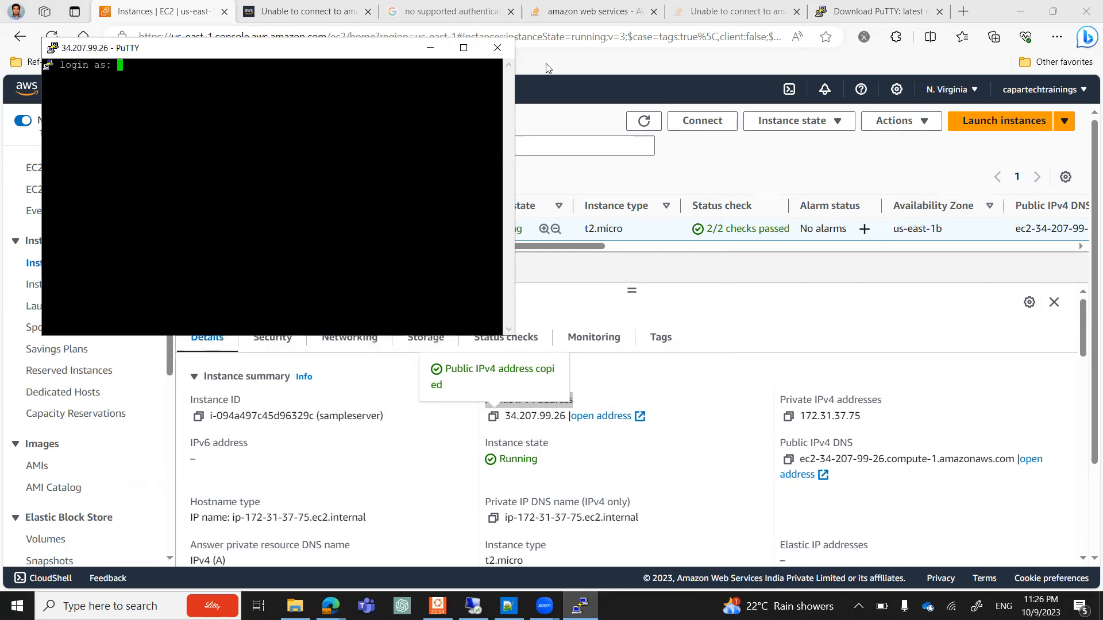
pyautogui.press('super+Up')
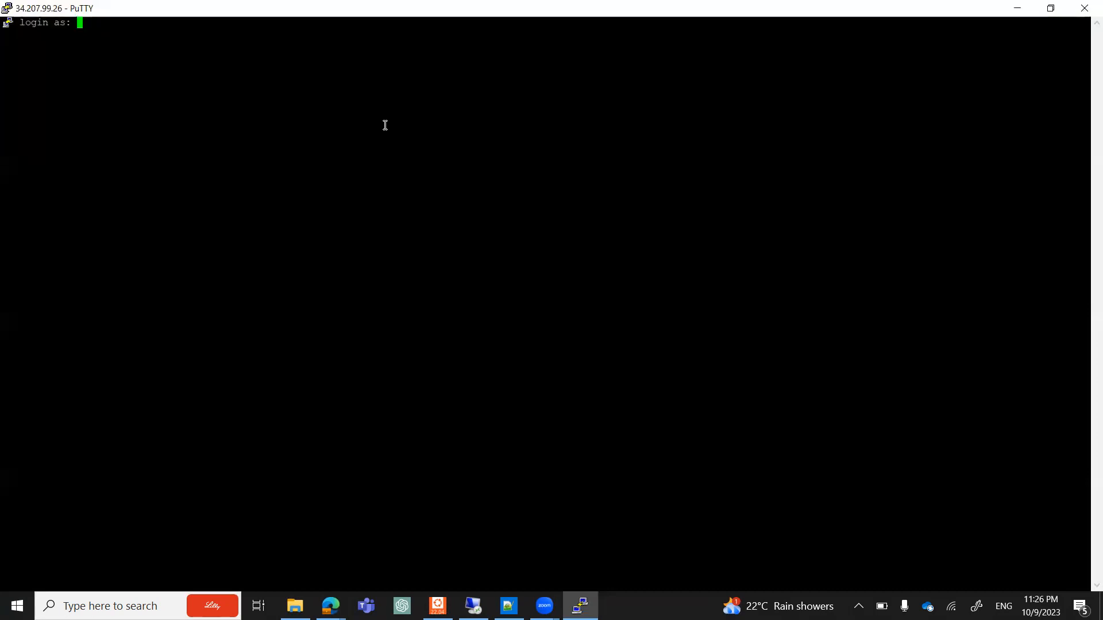
pyautogui.write('ubuntu')
pyautogui.press('Return')
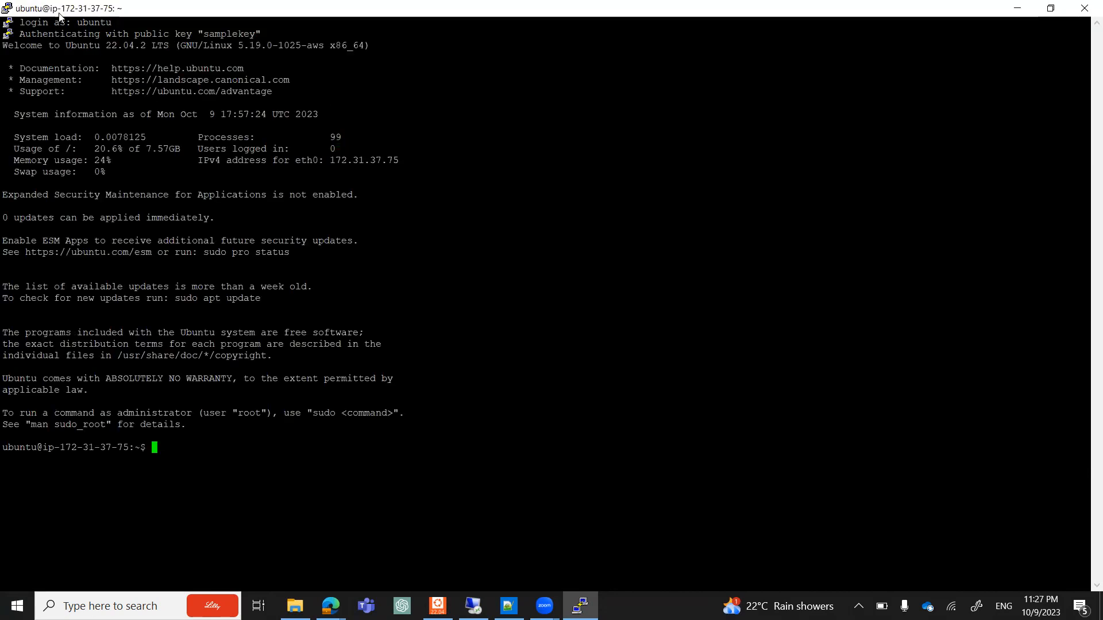
# Run hostname on the server and highlight the IP part of the returned name.
pyautogui.moveTo(8, 447); pyautogui.dragTo(150, 448)
pyautogui.click(233, 453)
pyautogui.write('hostname')
pyautogui.press('Return')
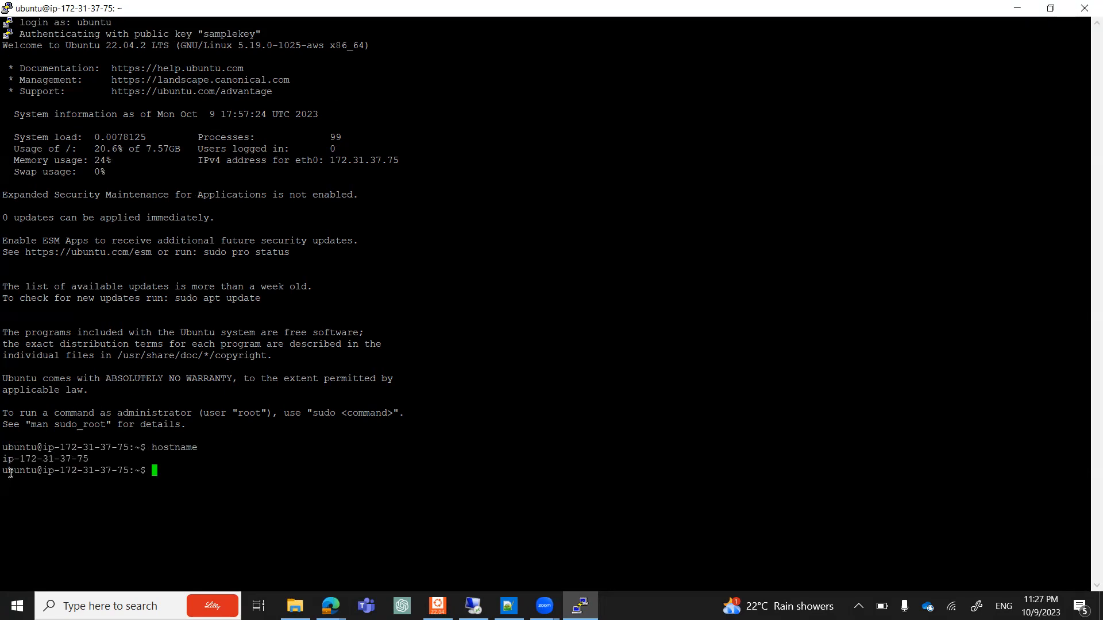
pyautogui.moveTo(3, 459); pyautogui.dragTo(91, 458)
pyautogui.click(33, 461)
pyautogui.moveTo(20, 458); pyautogui.dragTo(77, 459)
pyautogui.click(162, 451)
# Switch to the EC2 instances list in the browser, refresh it, and show the details of the running sampleserver.
pyautogui.click(331, 606)
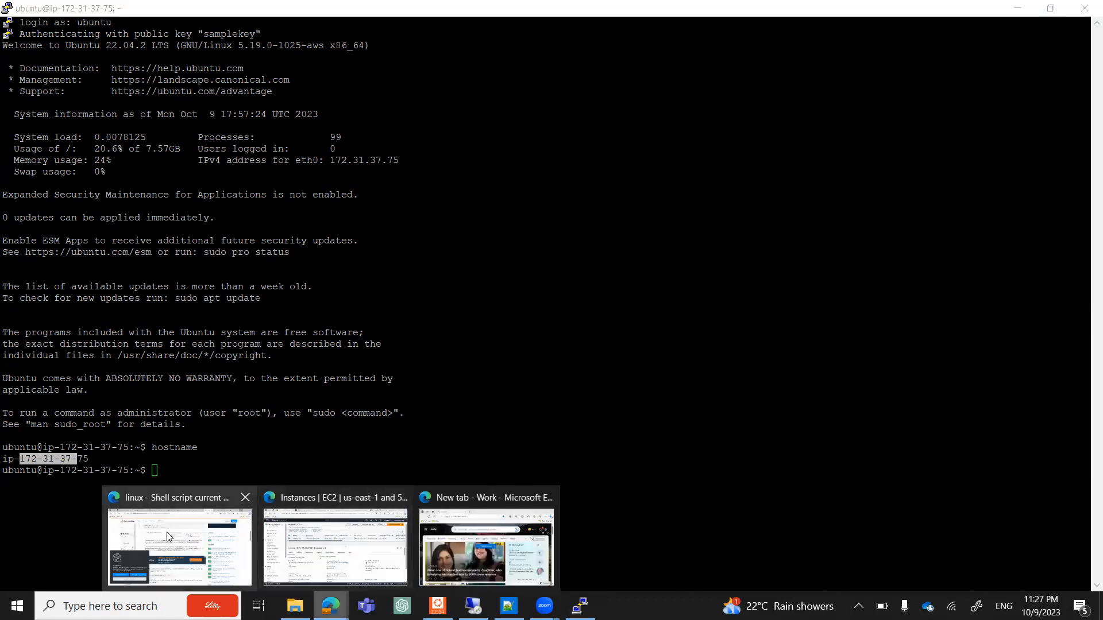
pyautogui.click(176, 540)
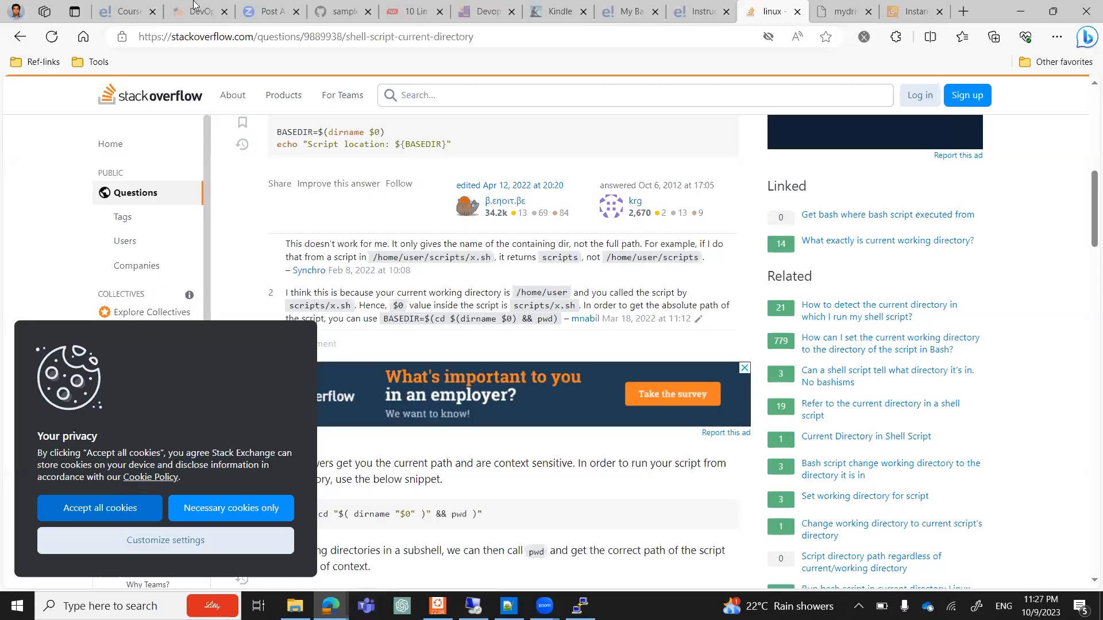
pyautogui.click(913, 11)
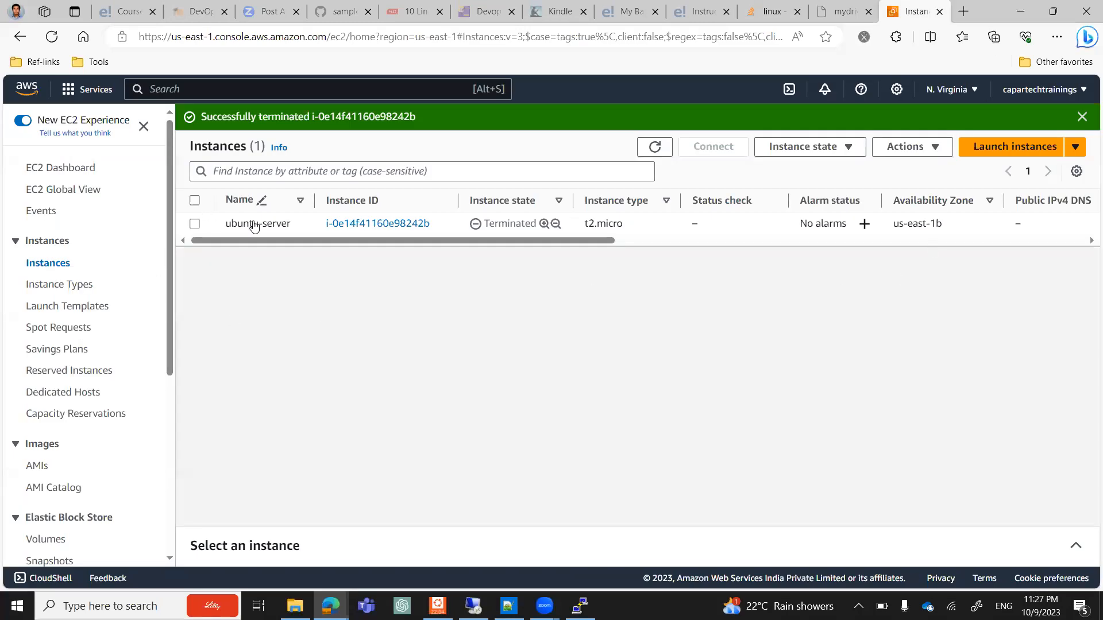
pyautogui.click(655, 147)
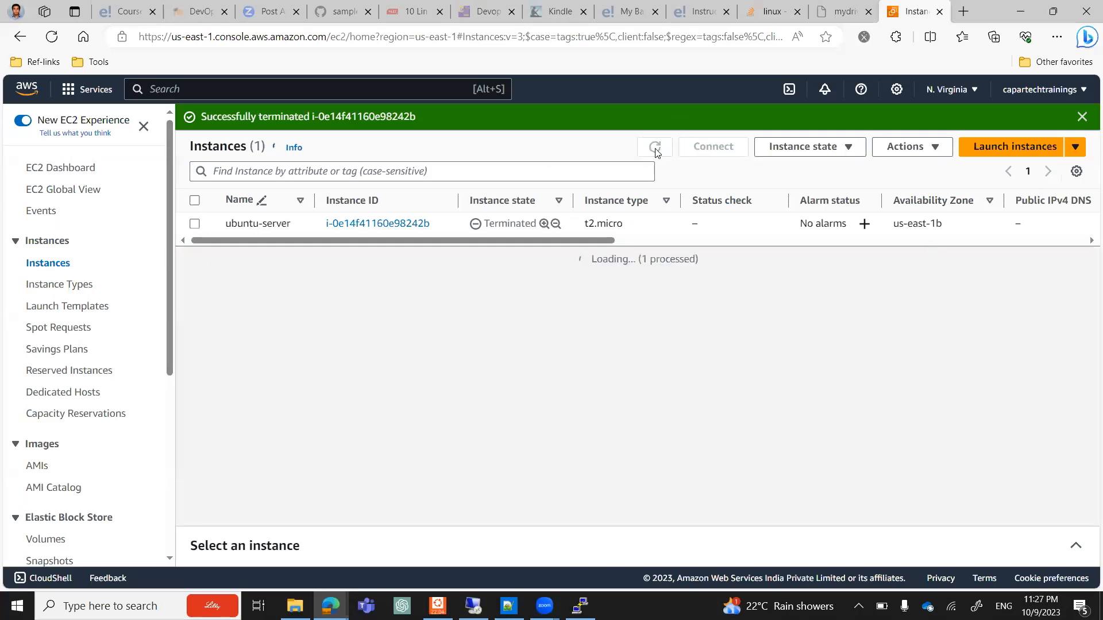
pyautogui.click(194, 268)
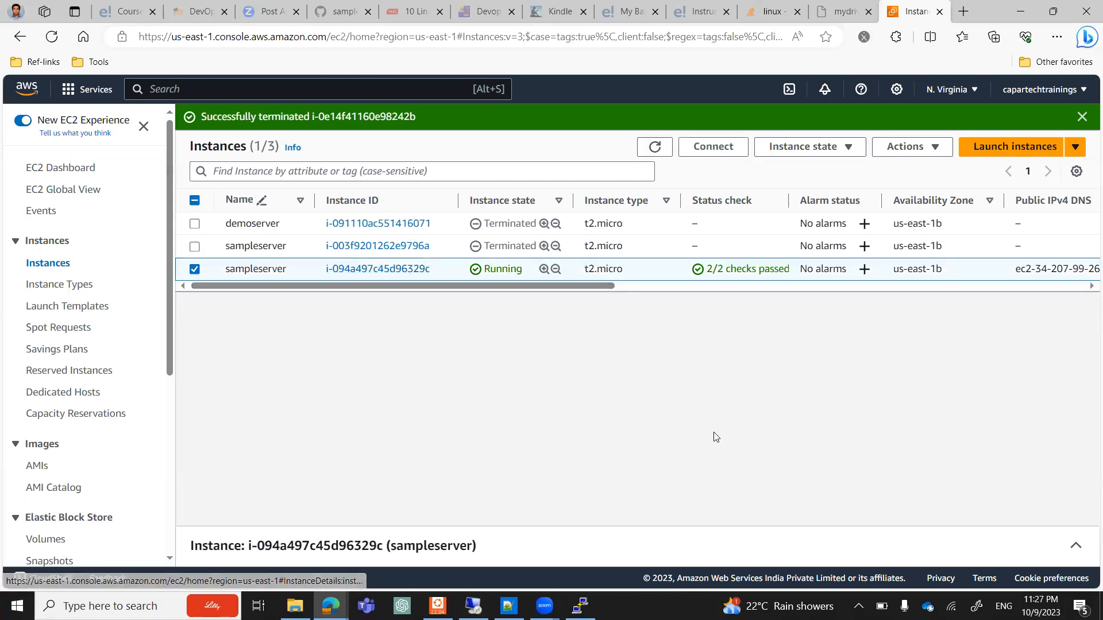
pyautogui.click(1073, 547)
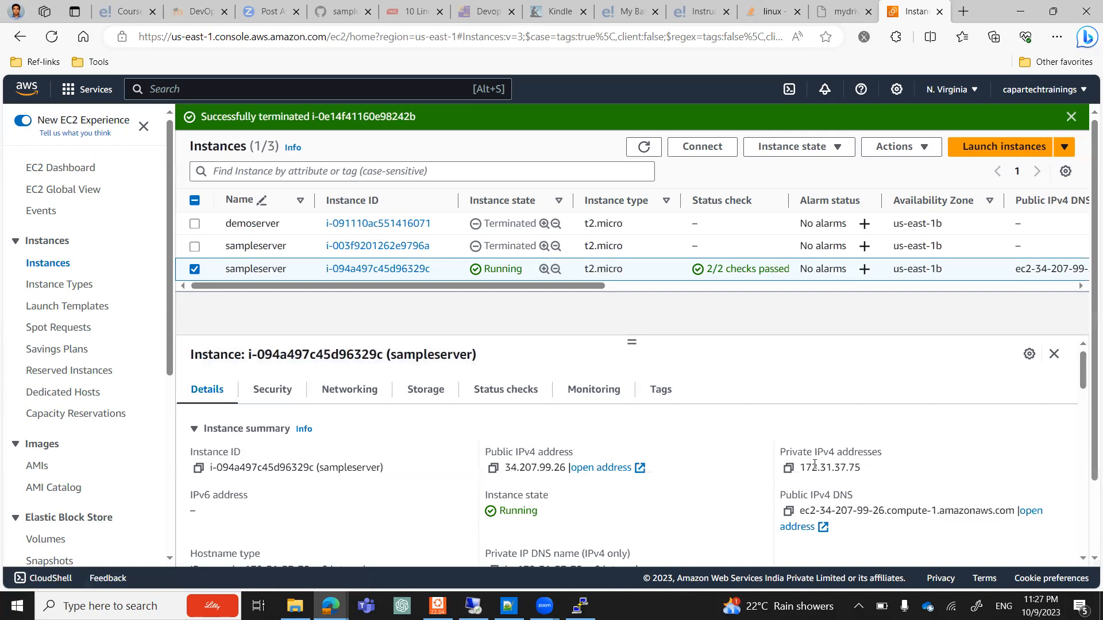
# Copy sampleserver's private IPv4 address and compare it with the hostname output in the PuTTY terminal.
pyautogui.moveTo(871, 480); pyautogui.dragTo(799, 471)
pyautogui.hotkey('ctrl', 'c')
pyautogui.click(581, 606)
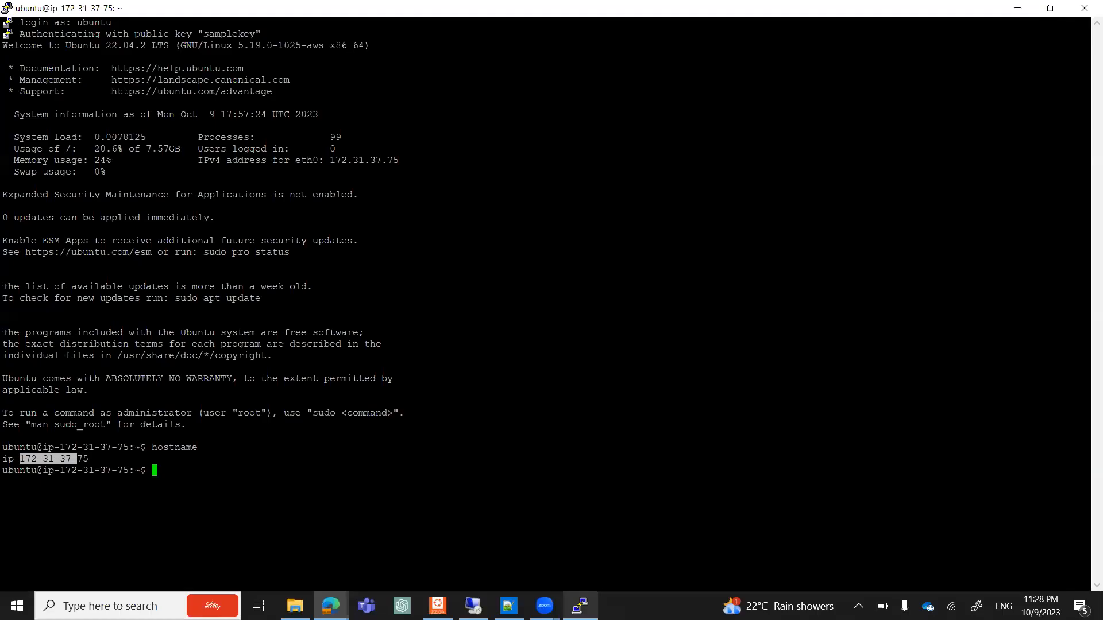
pyautogui.click(581, 606)
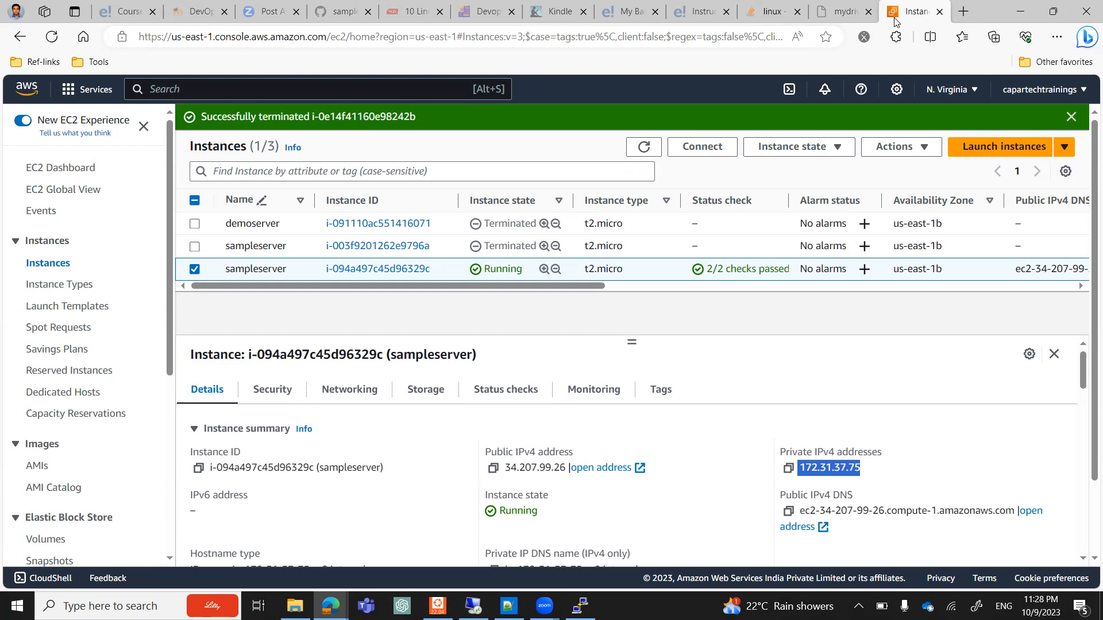
pyautogui.hotkey('alt', 'Tab')
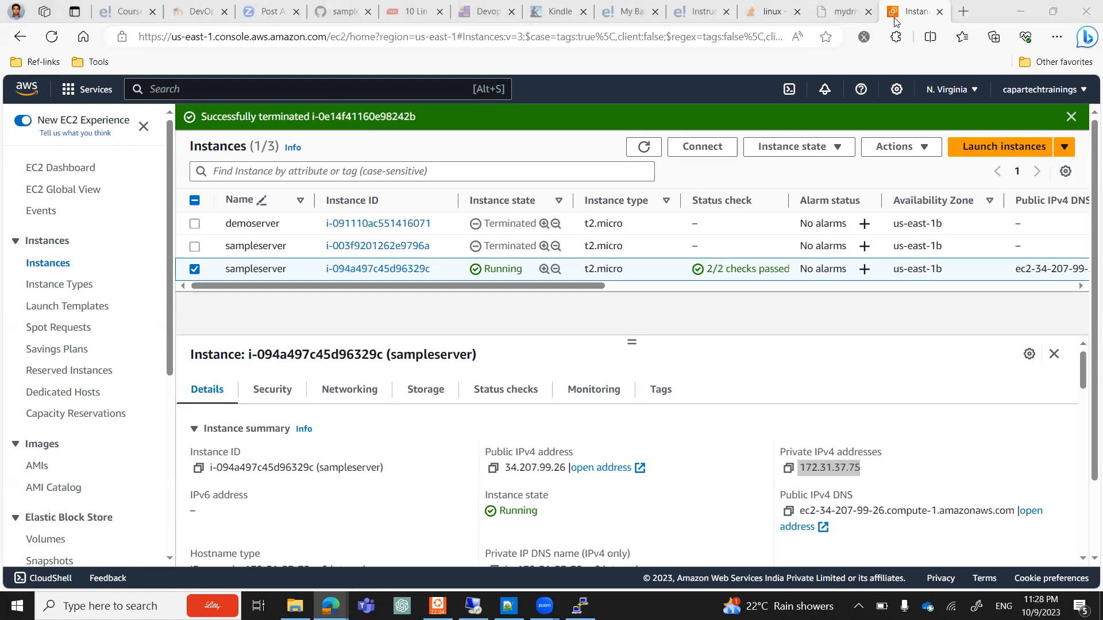